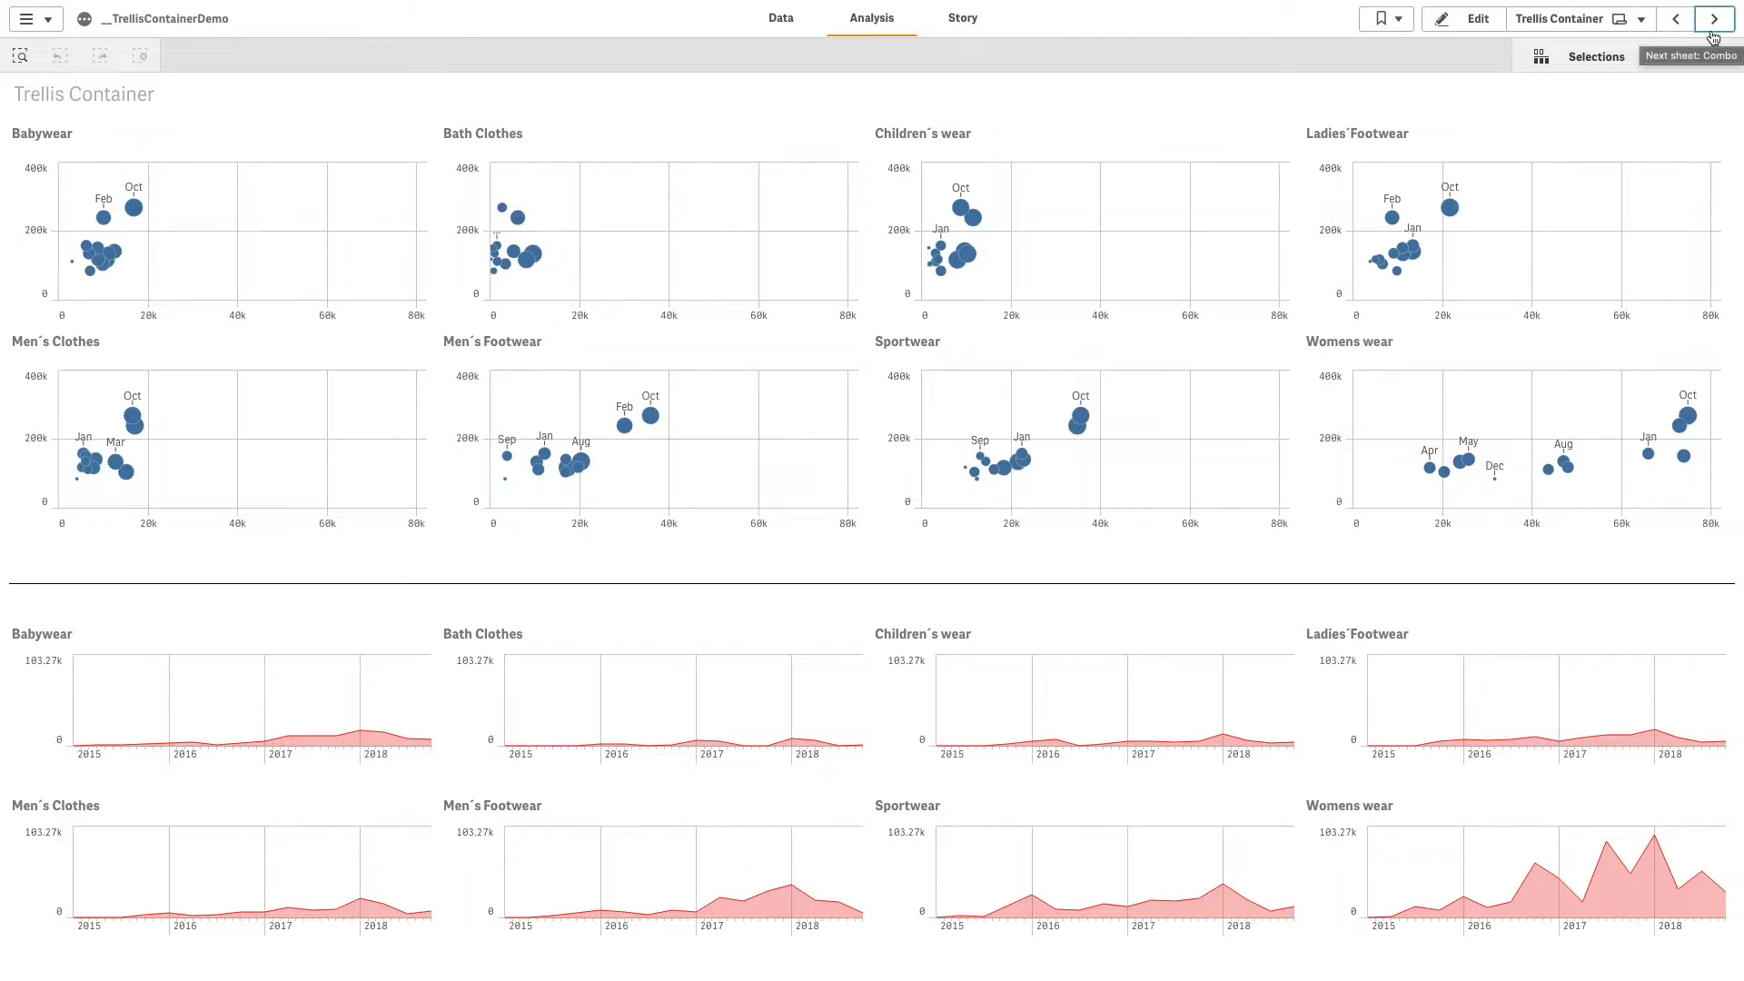
Advance through the Combo, Gauge, KPI, Lines and Maps sheets to the Pie sheet.
left_click(1714, 22)
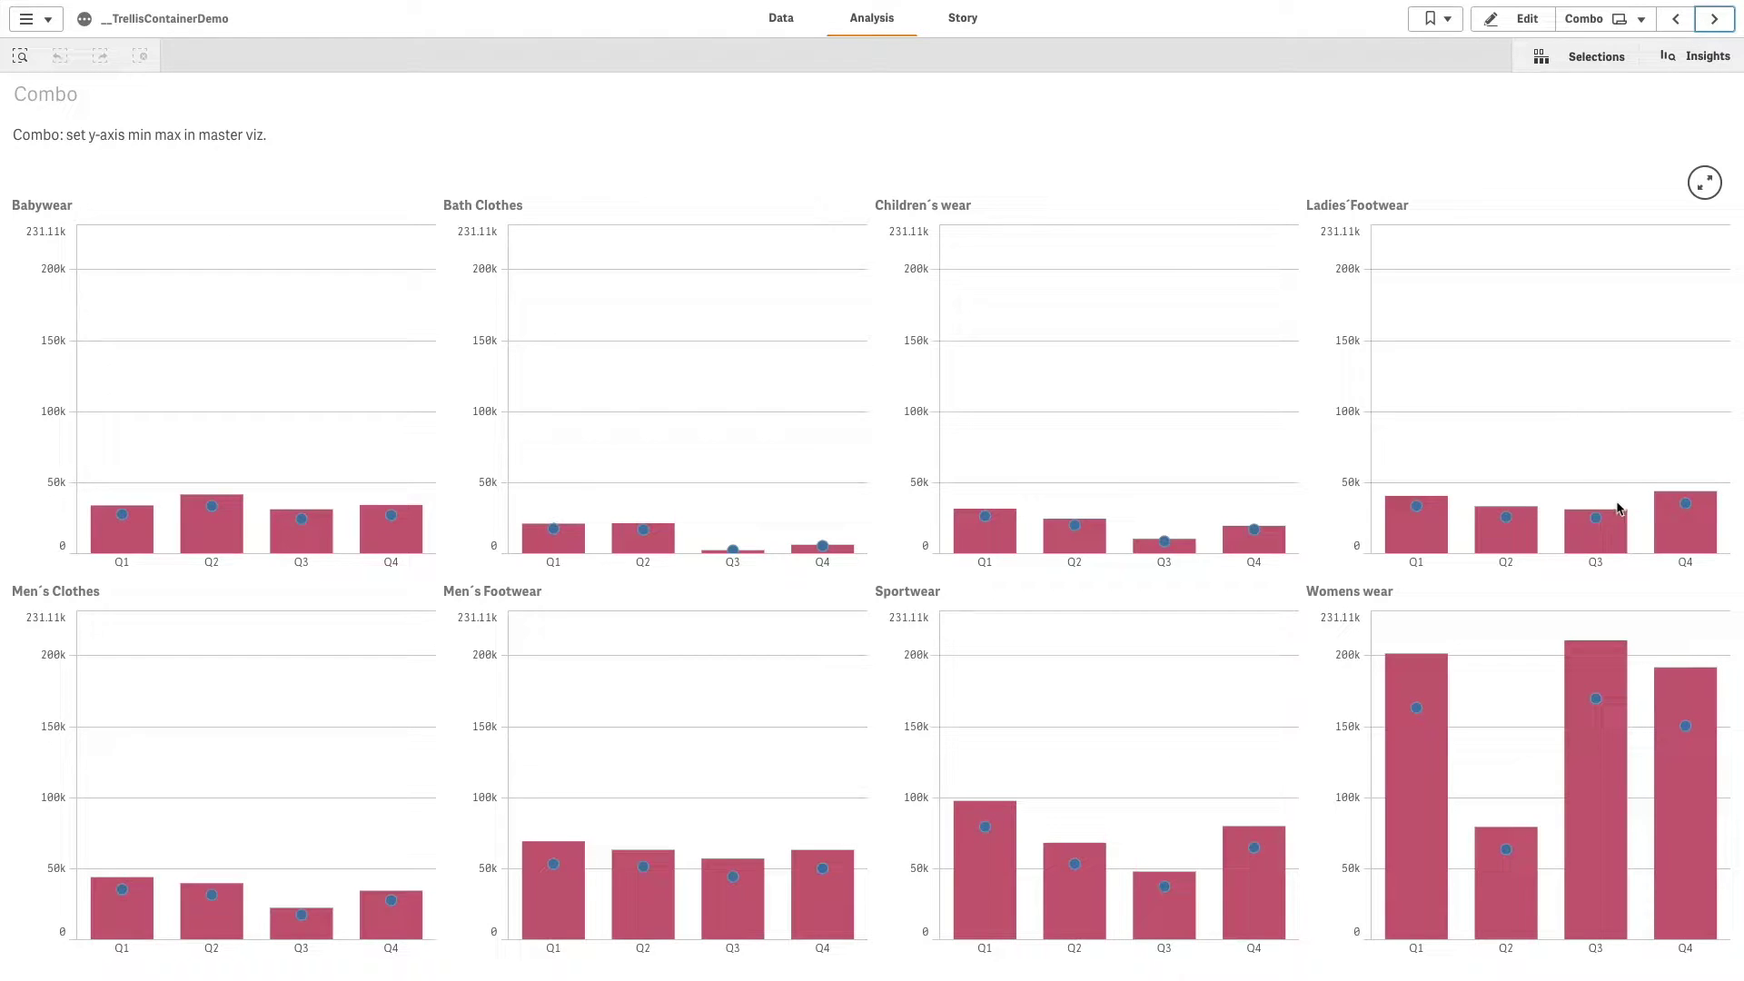
left_click(1715, 19)
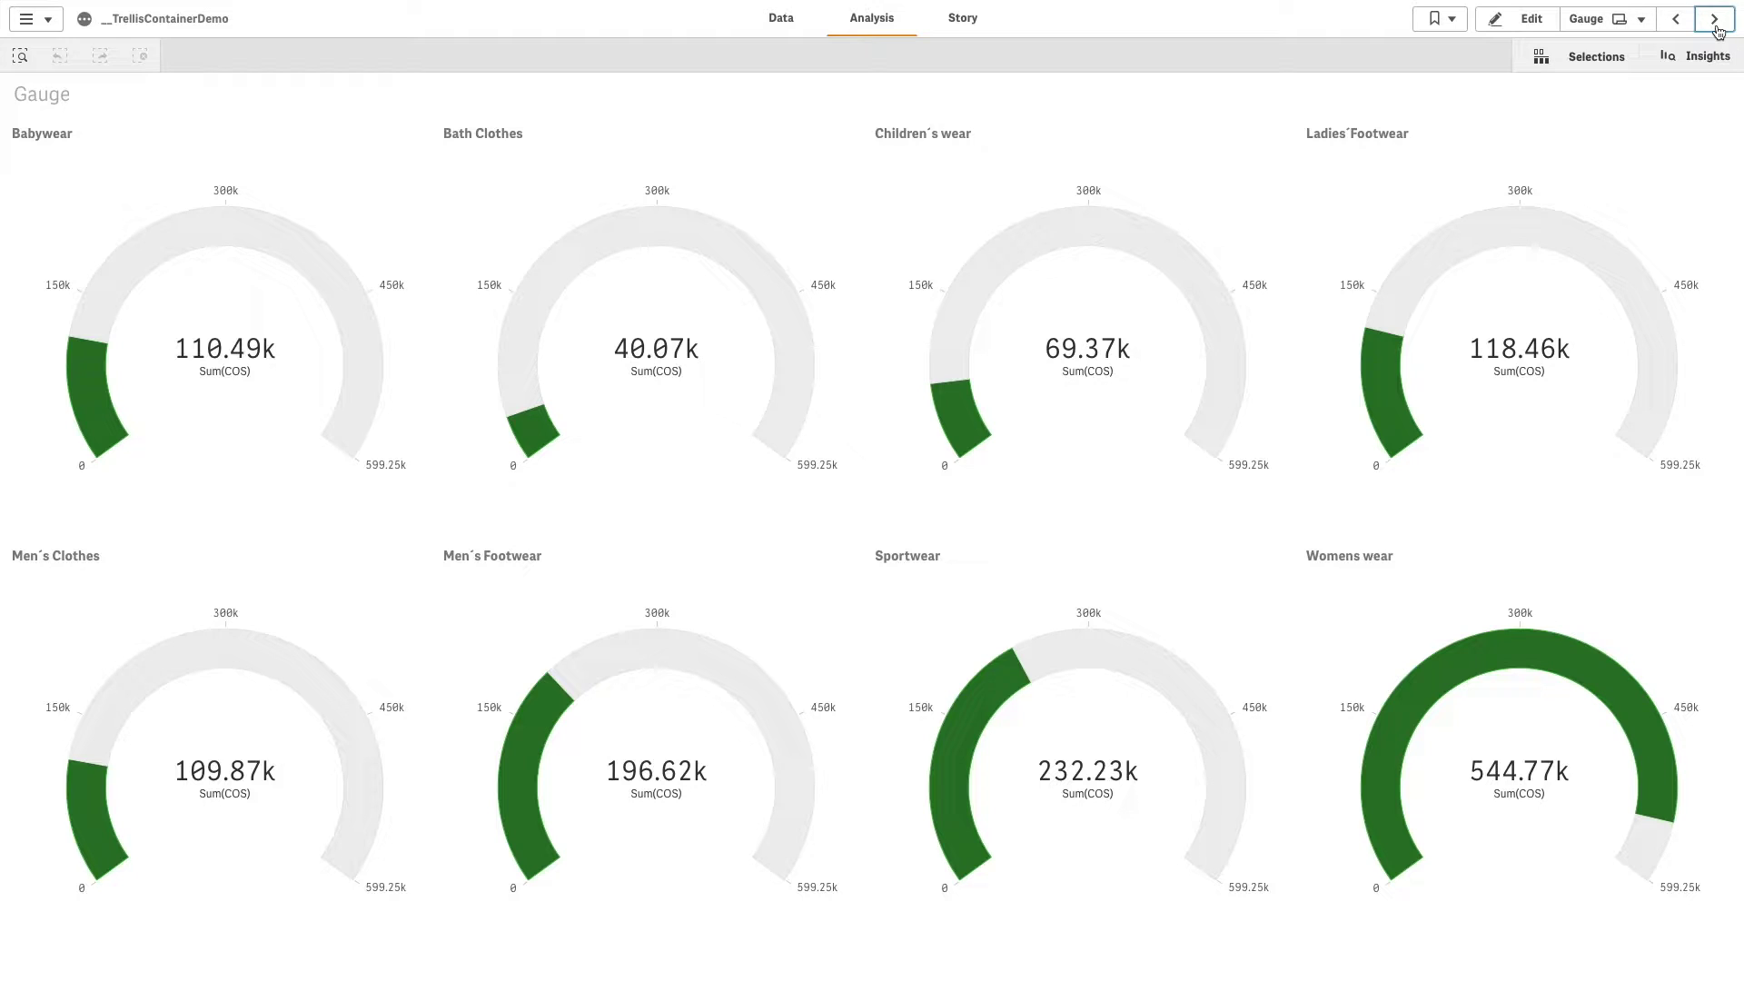
left_click(1717, 28)
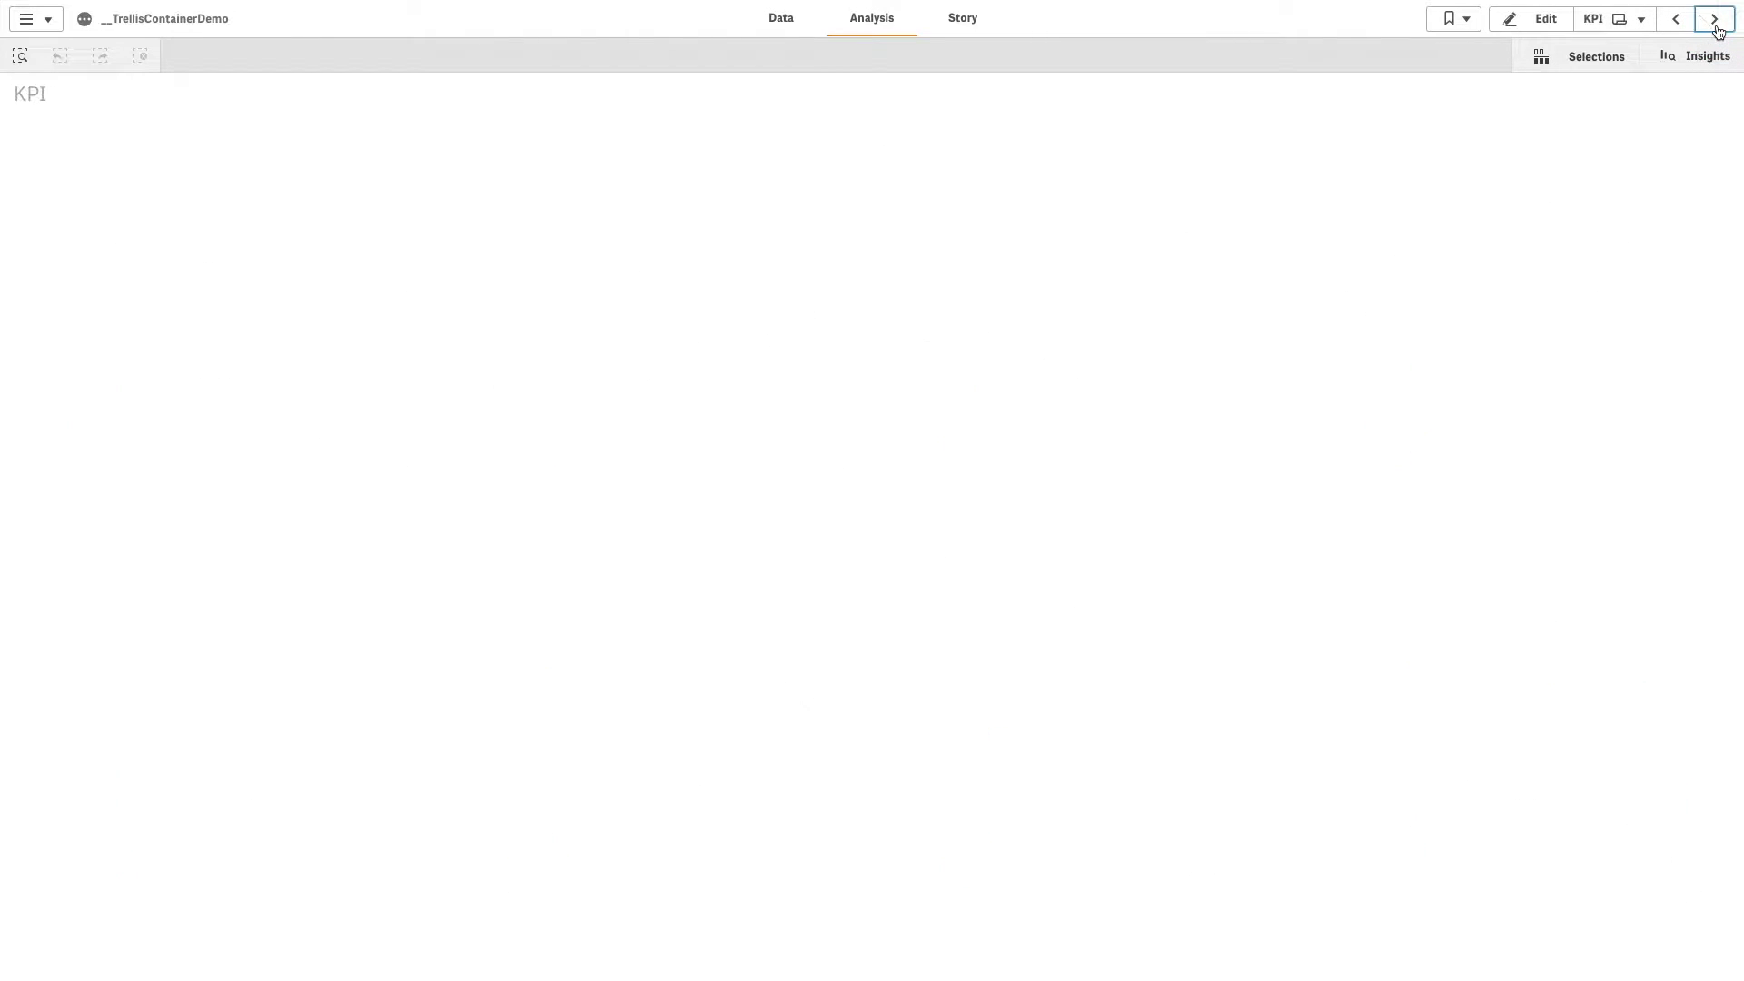
left_click(1717, 27)
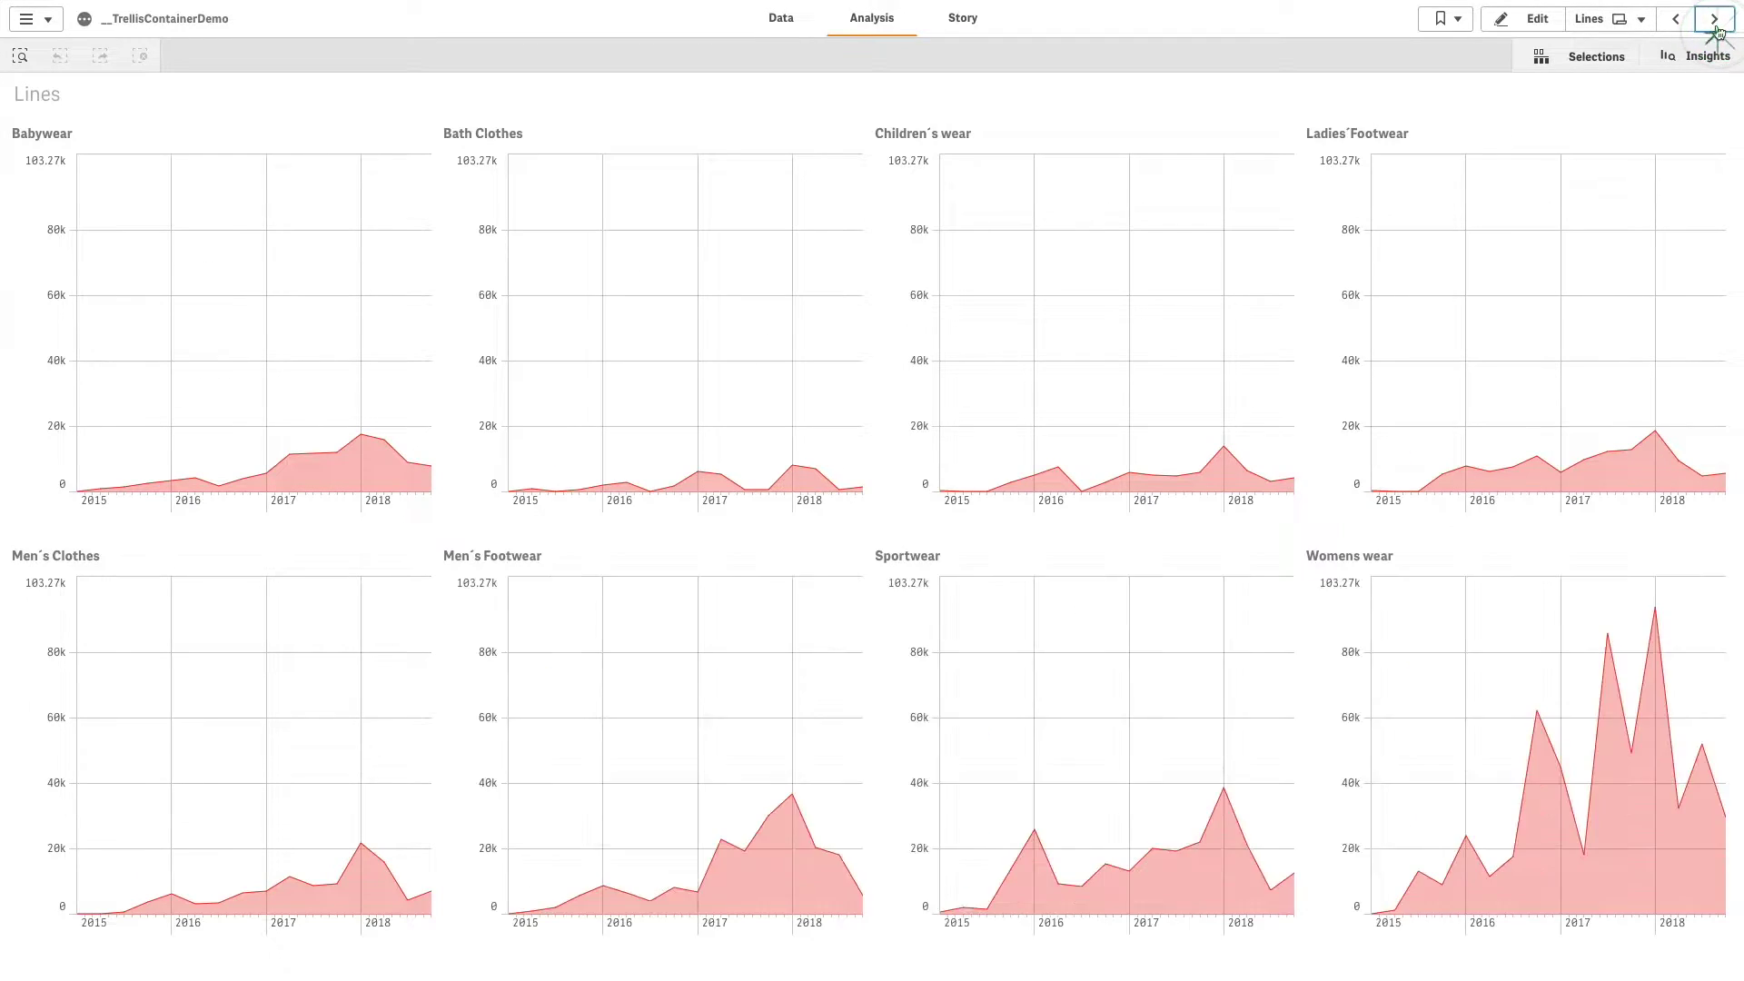
left_click(1717, 27)
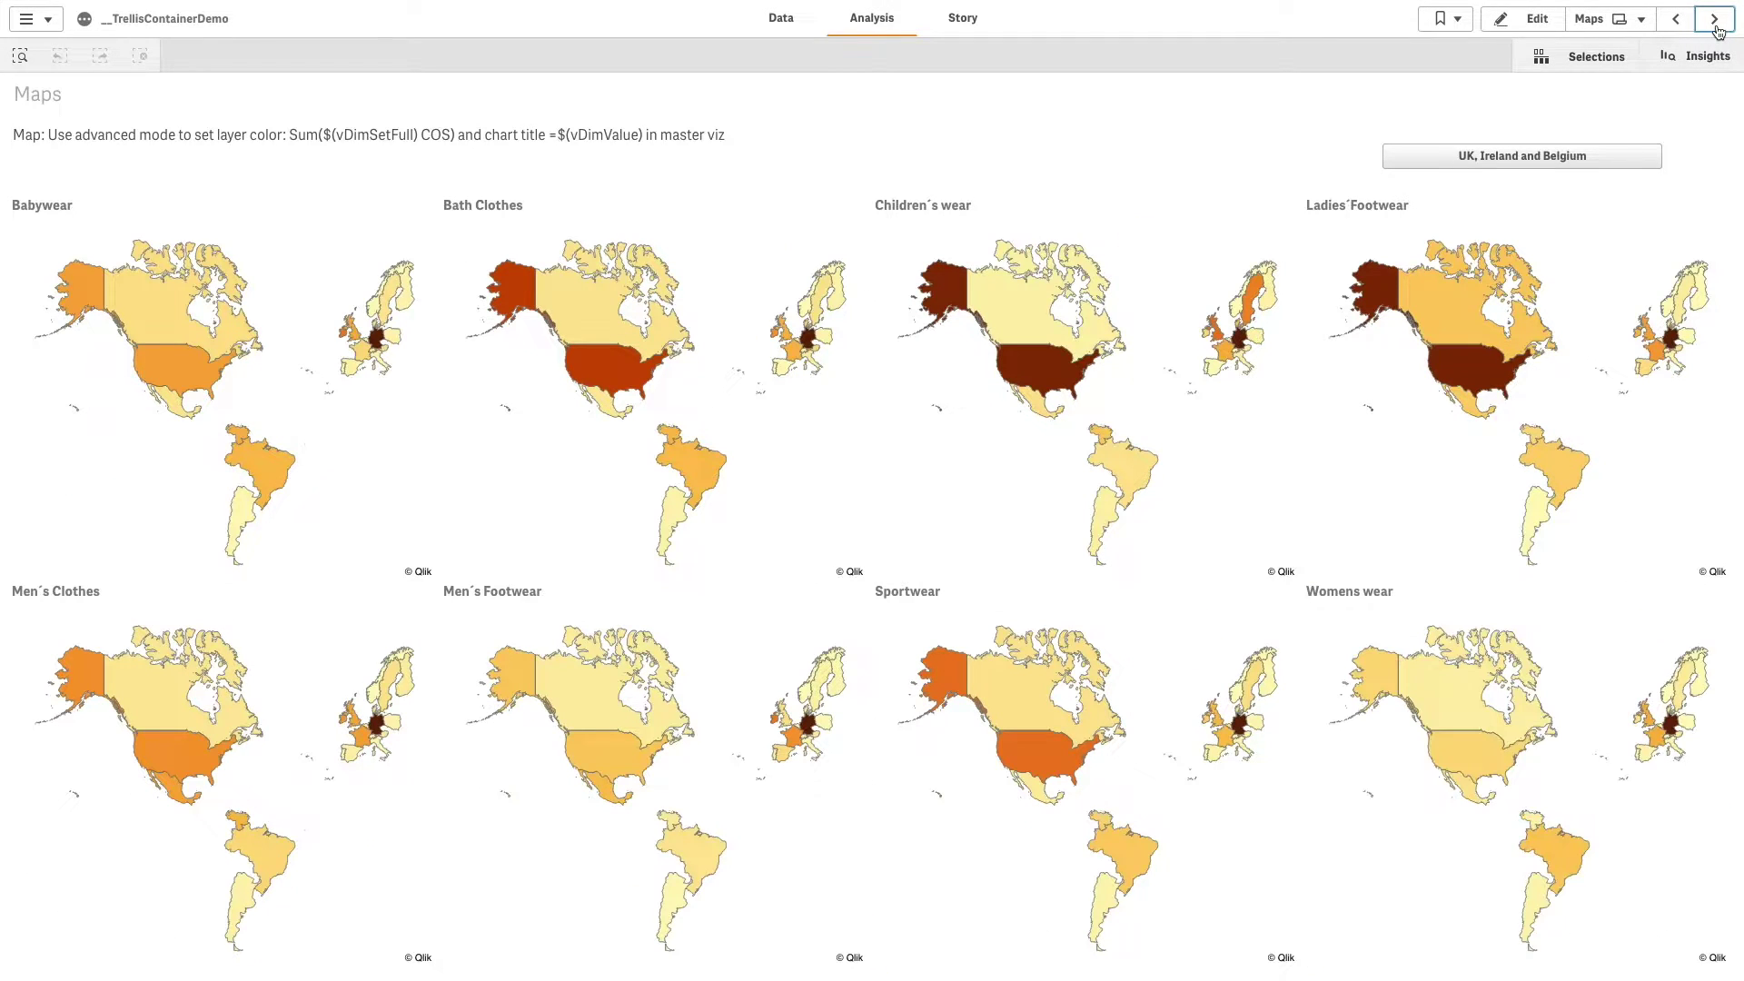
left_click(1717, 28)
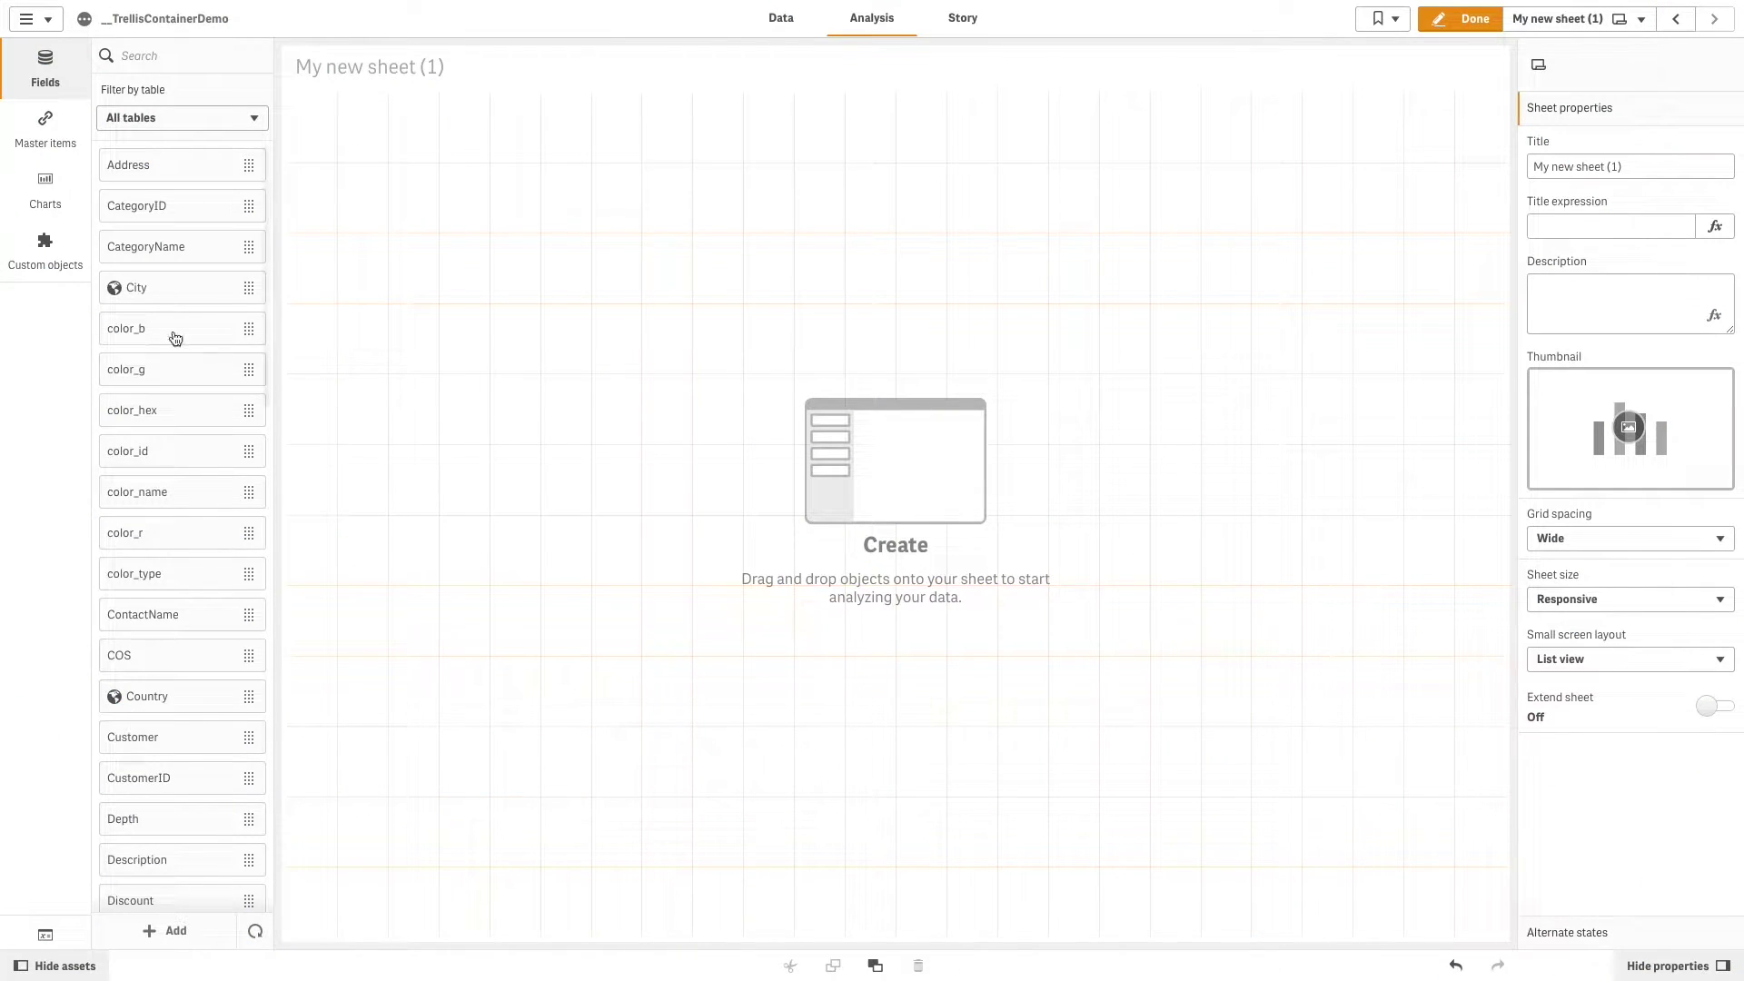
Drag a Trellis container from the Qlik Visualization bundle onto the sheet's top-left area.
left_click(44, 239)
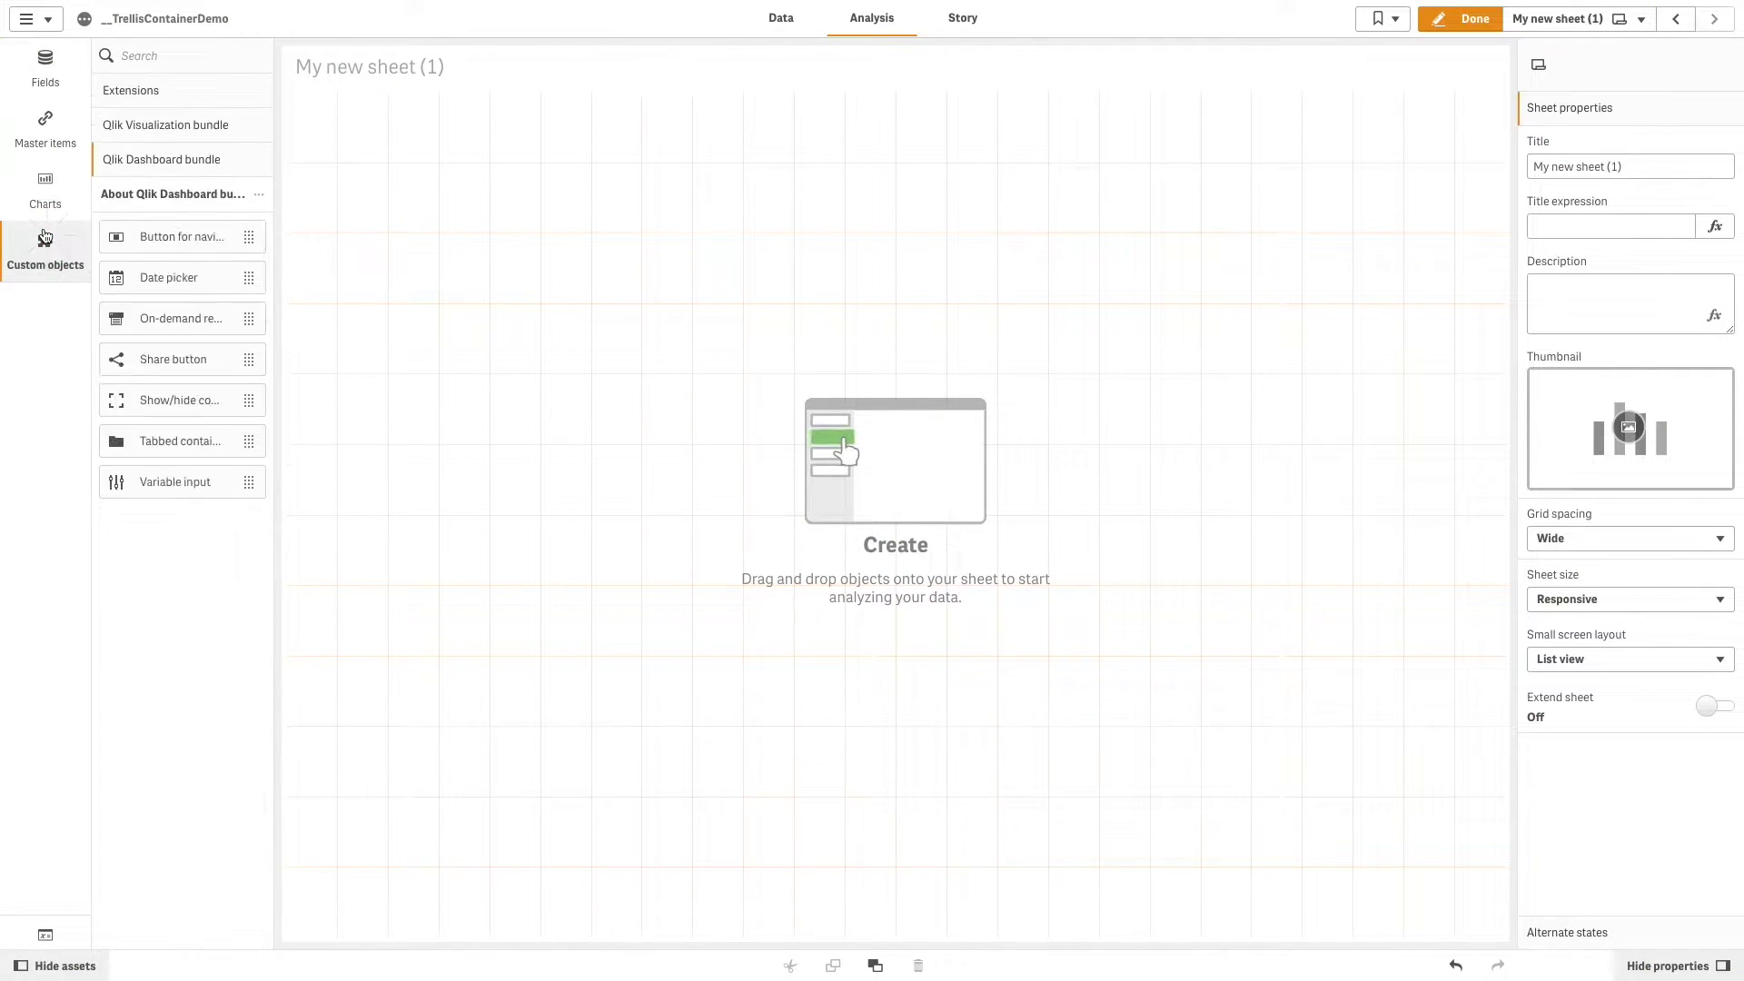
left_click(149, 125)
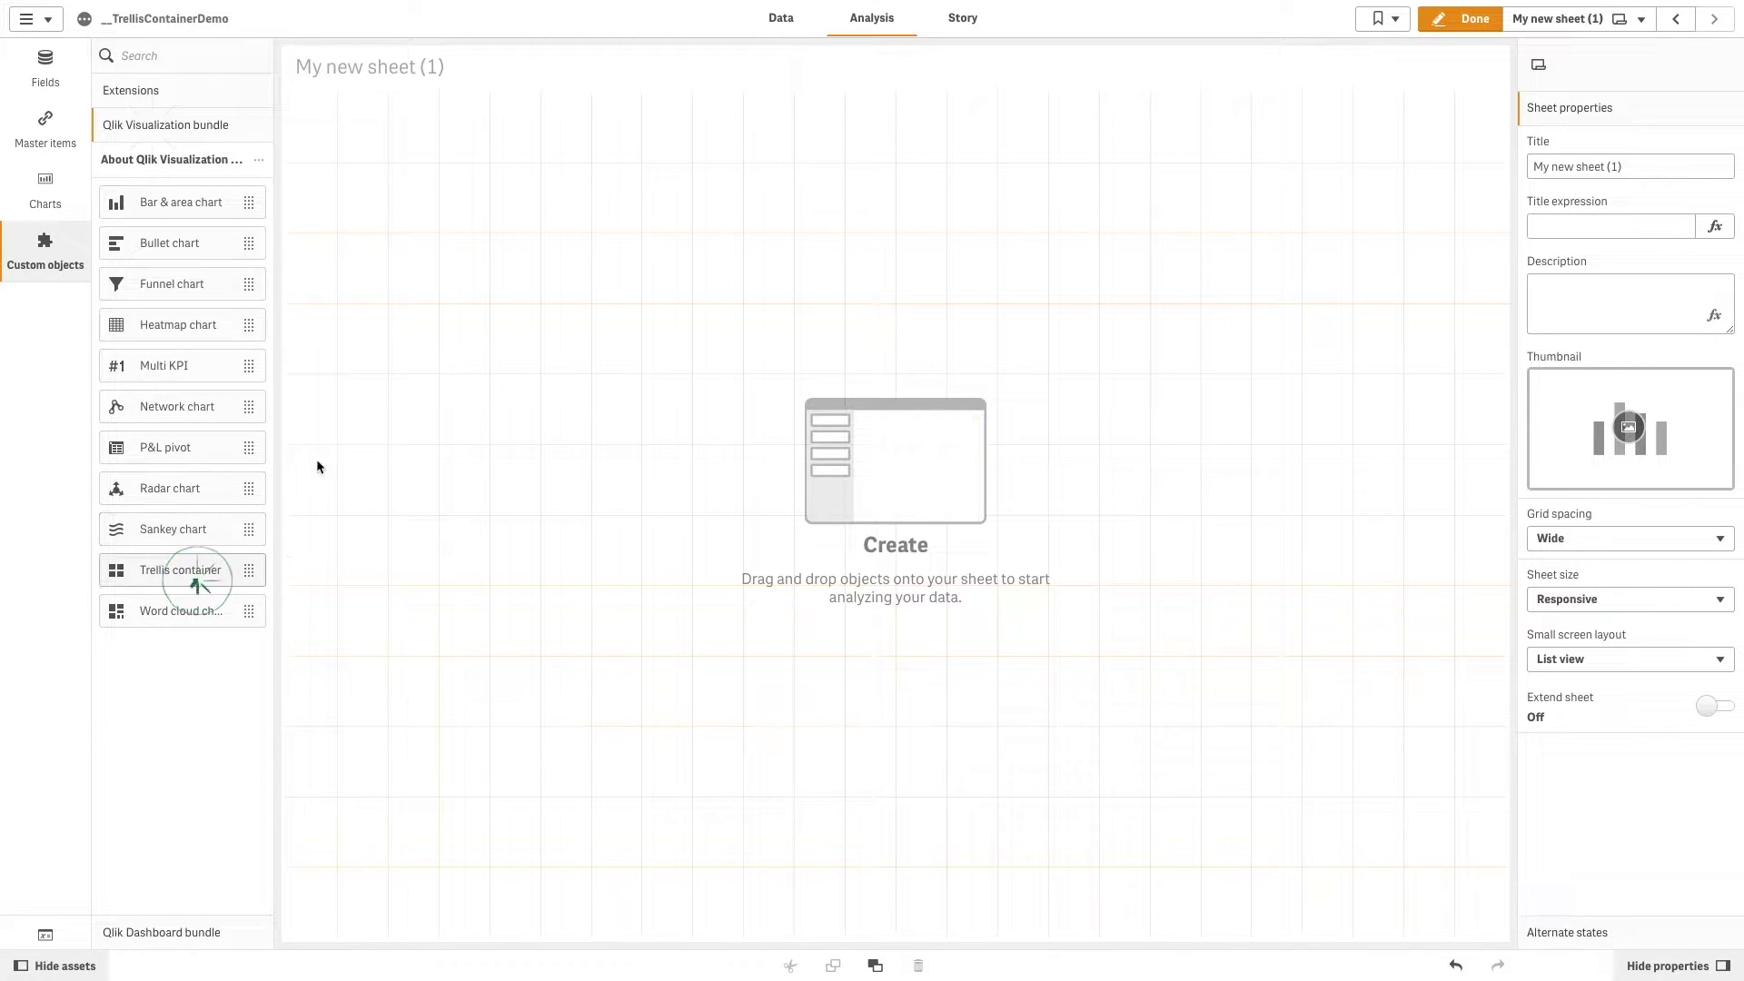
left_click_drag(196, 574, 495, 386)
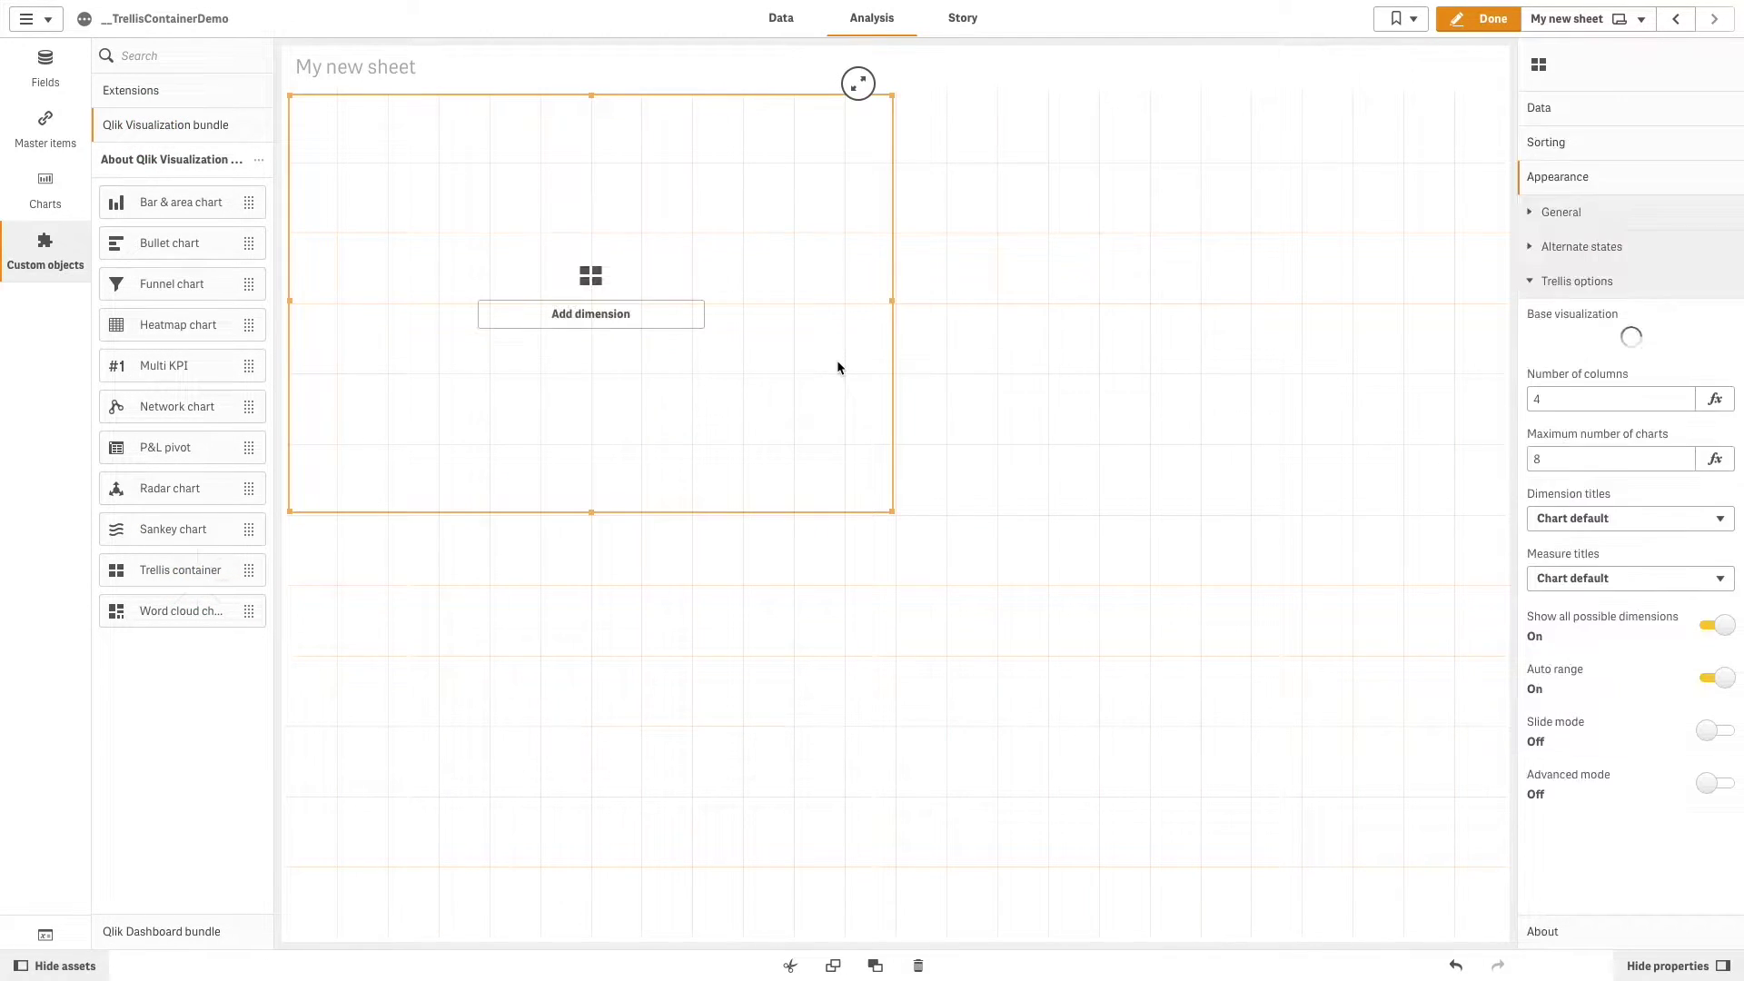
Add CategoryName as the trellis dimension and expand its Appearance settings.
left_click(654, 327)
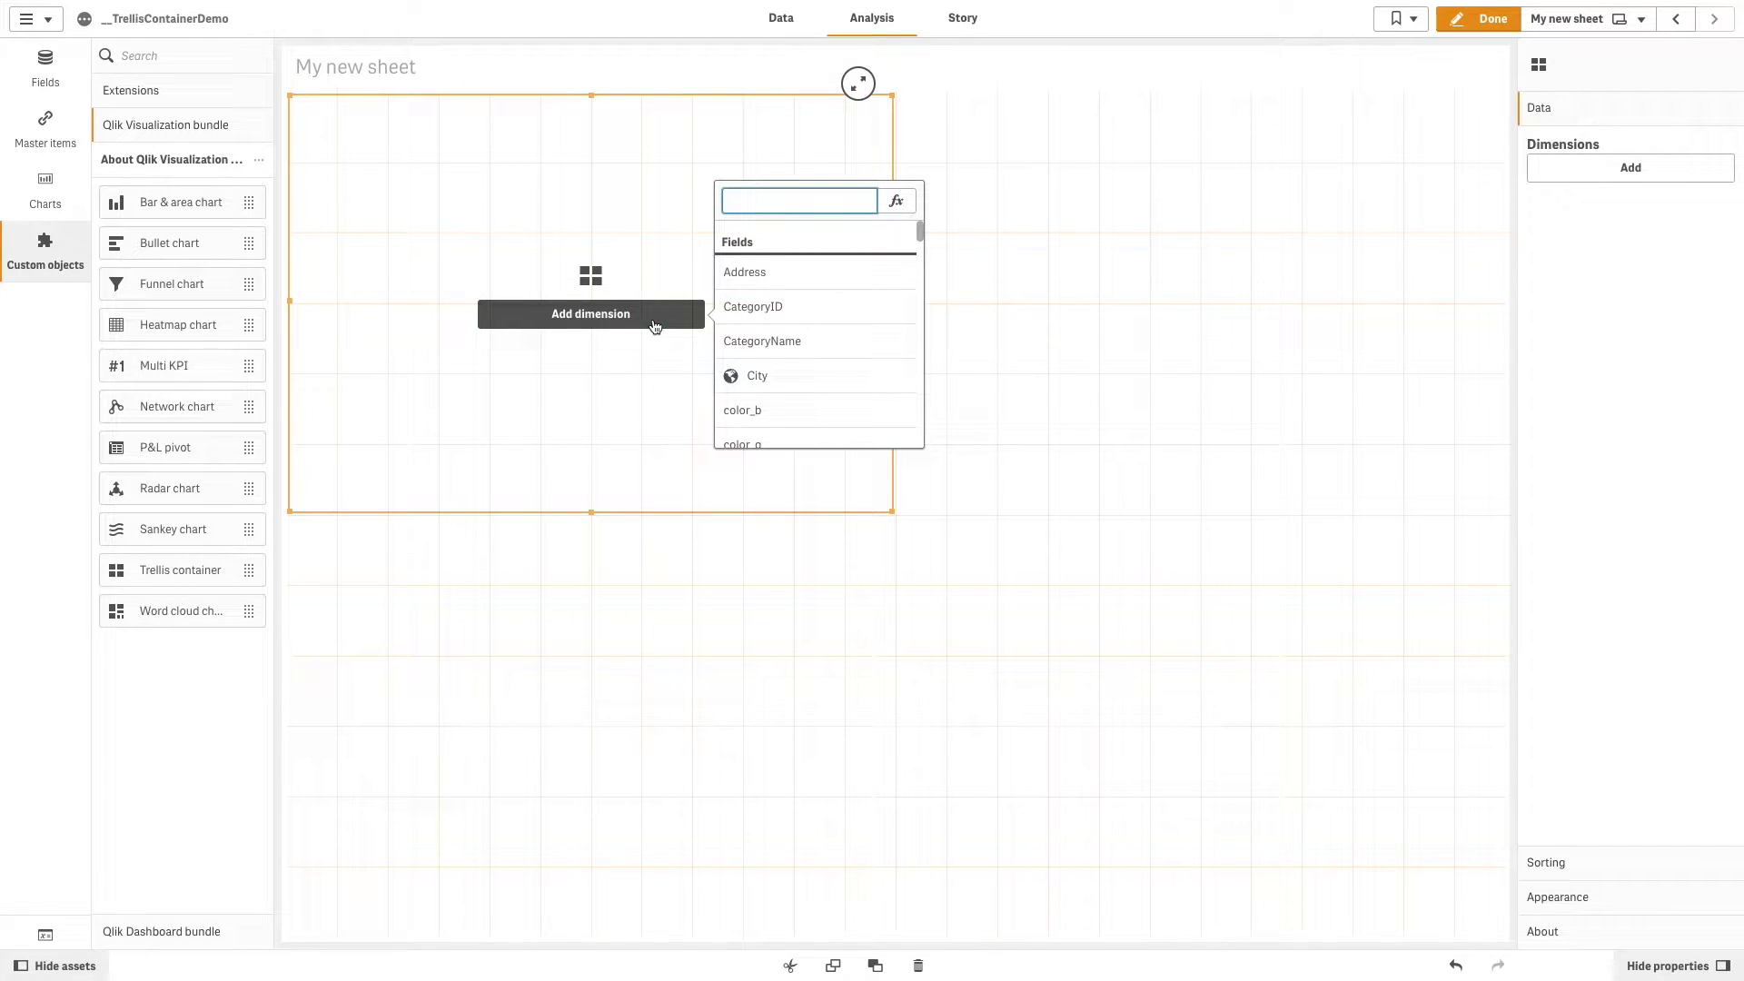
left_click(786, 349)
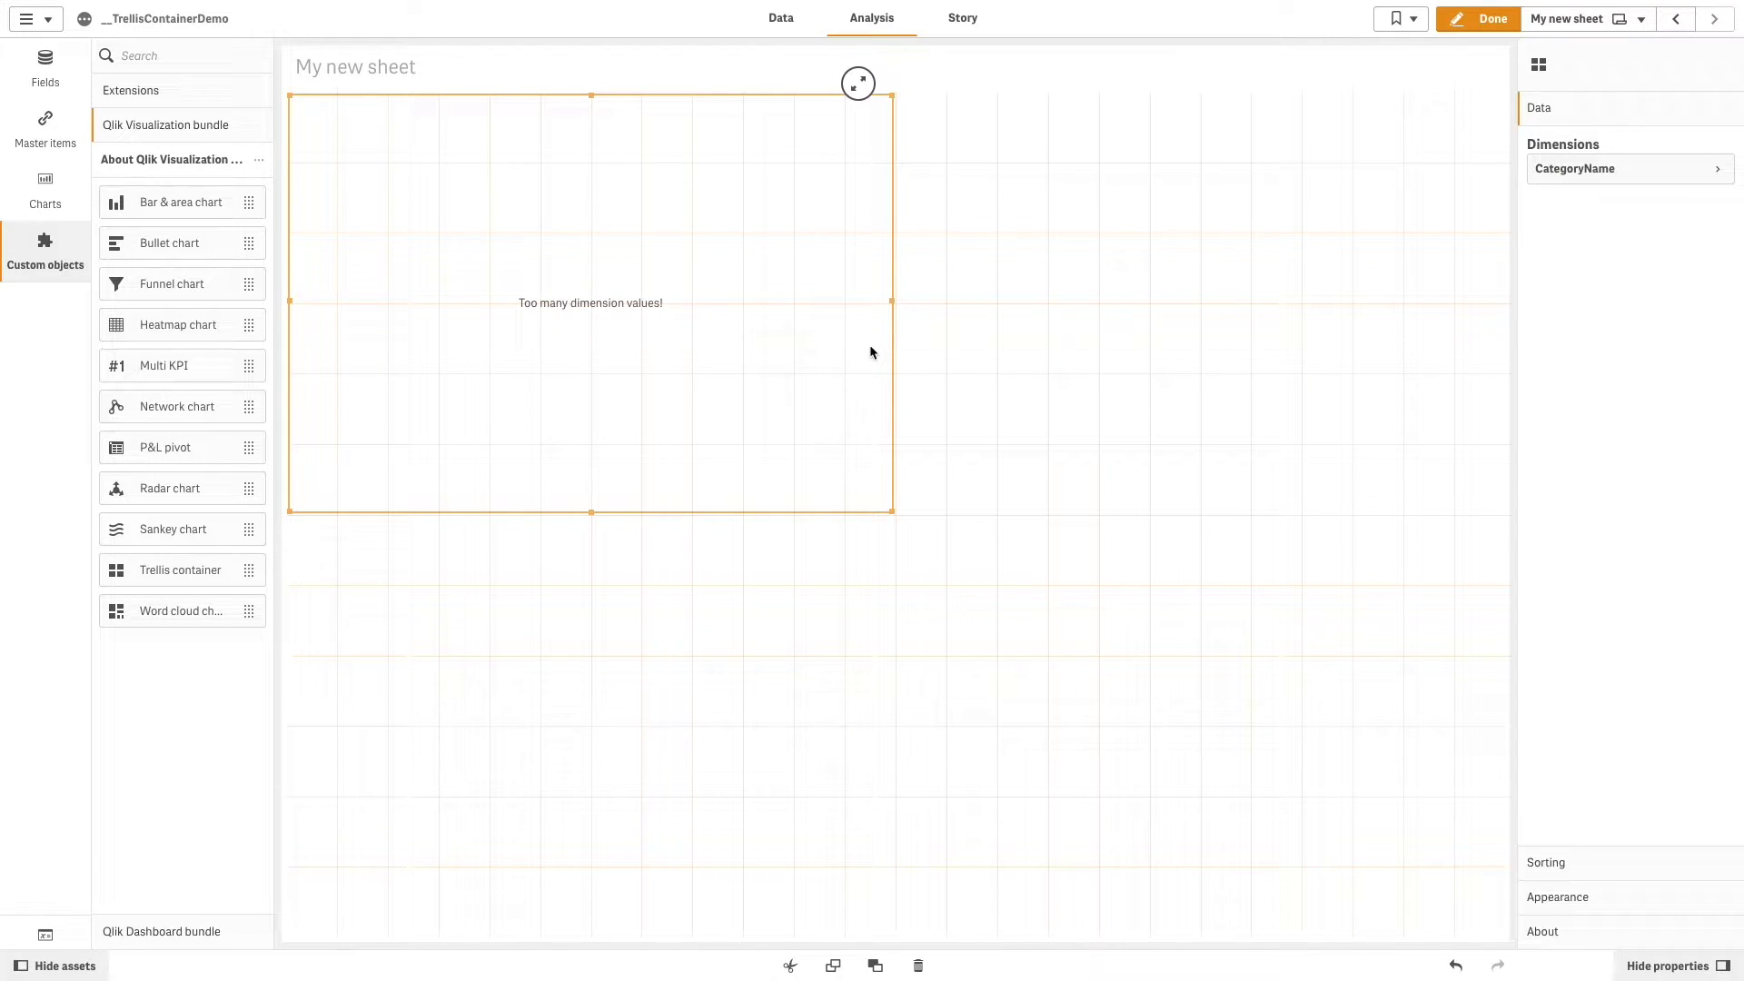
left_click(1585, 897)
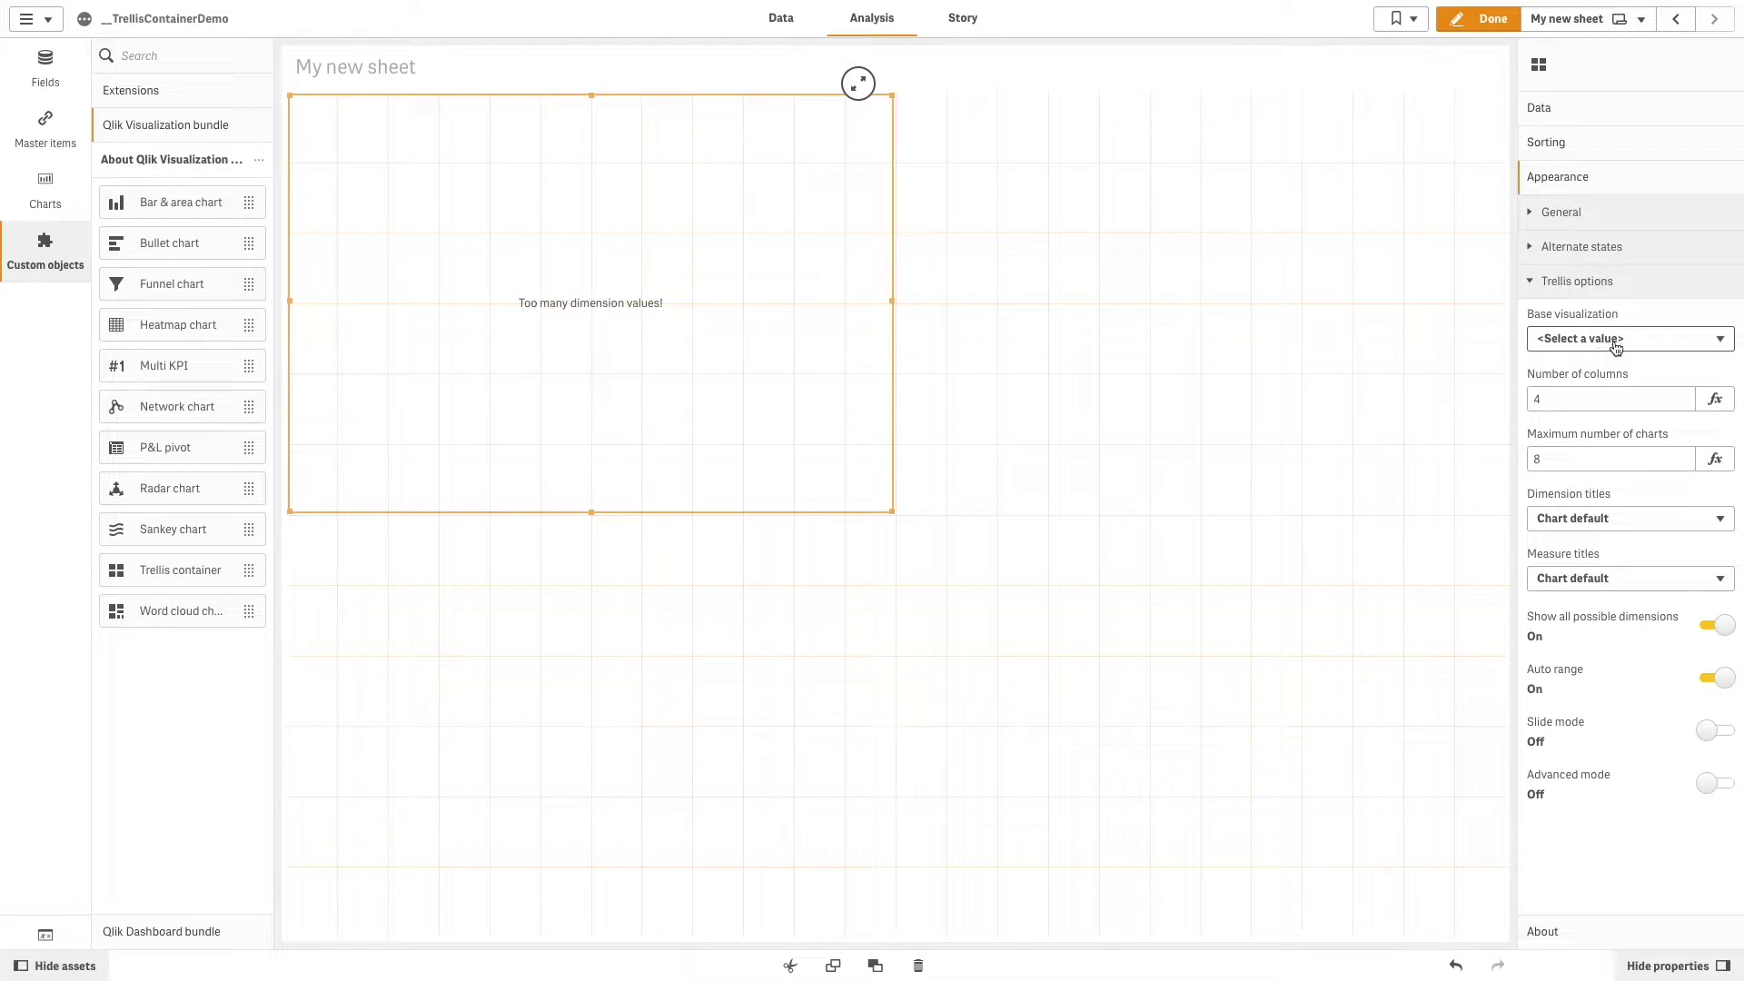
Set the trellis base visualization to Scatter and widen the container to the sheet's right edge.
left_click(1616, 348)
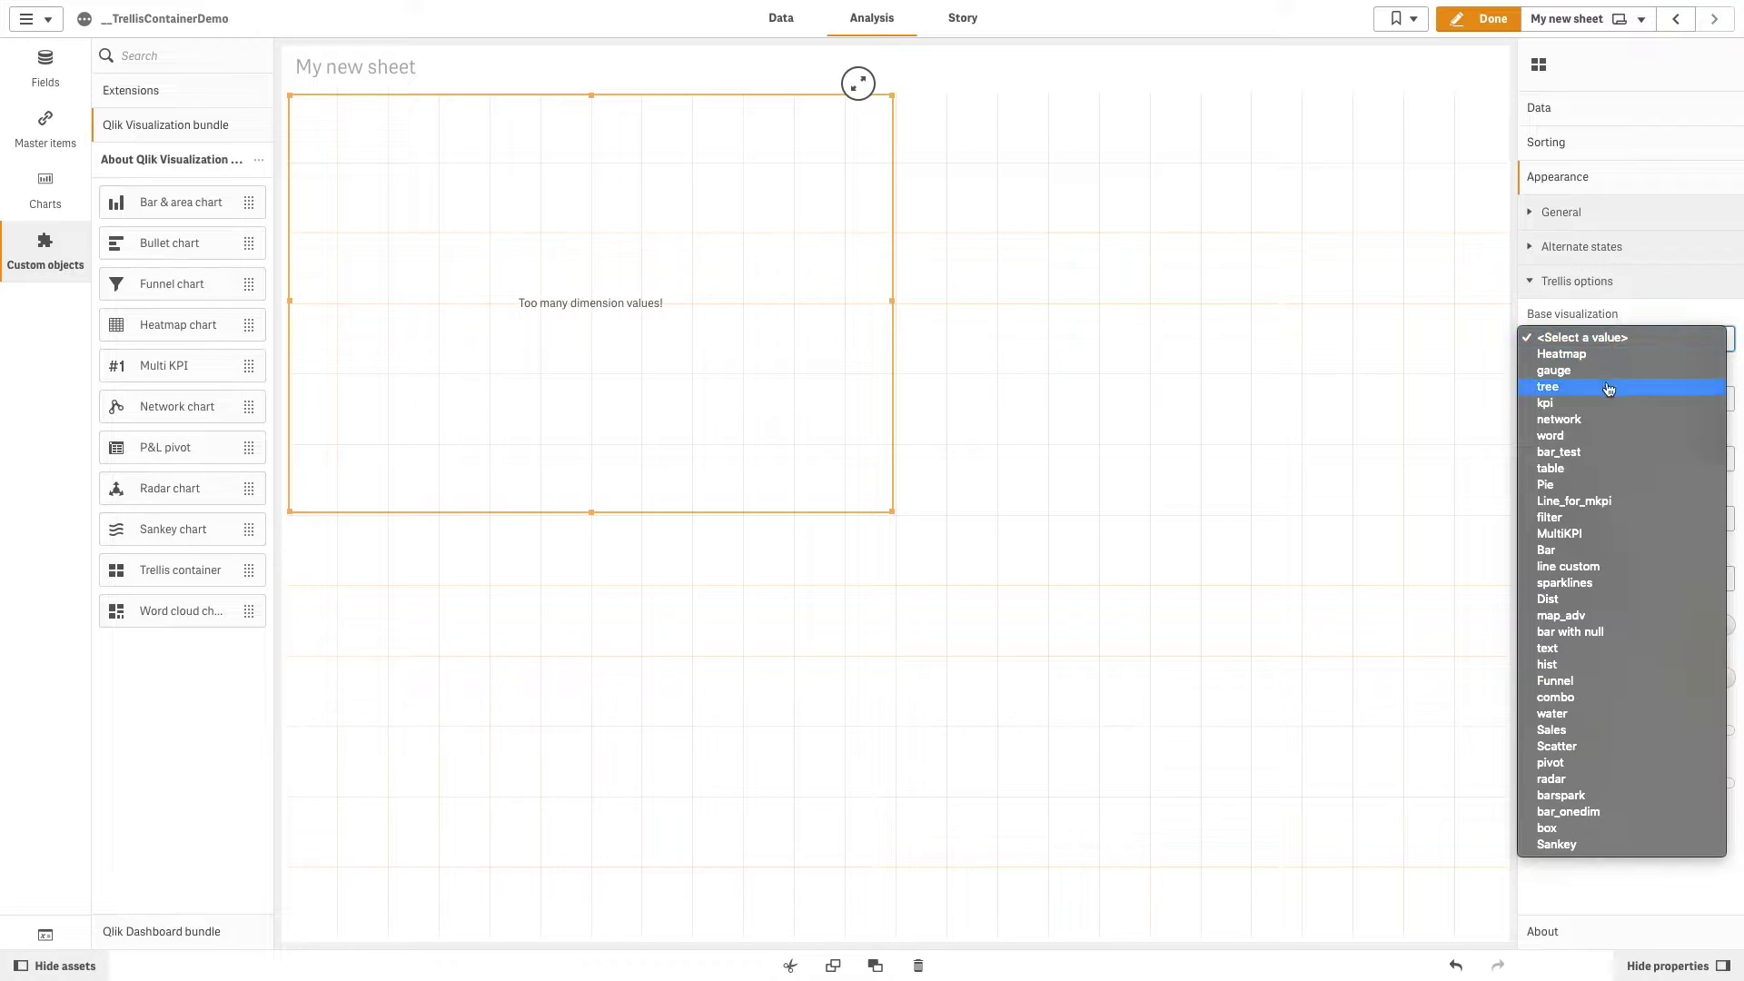
left_click(1558, 752)
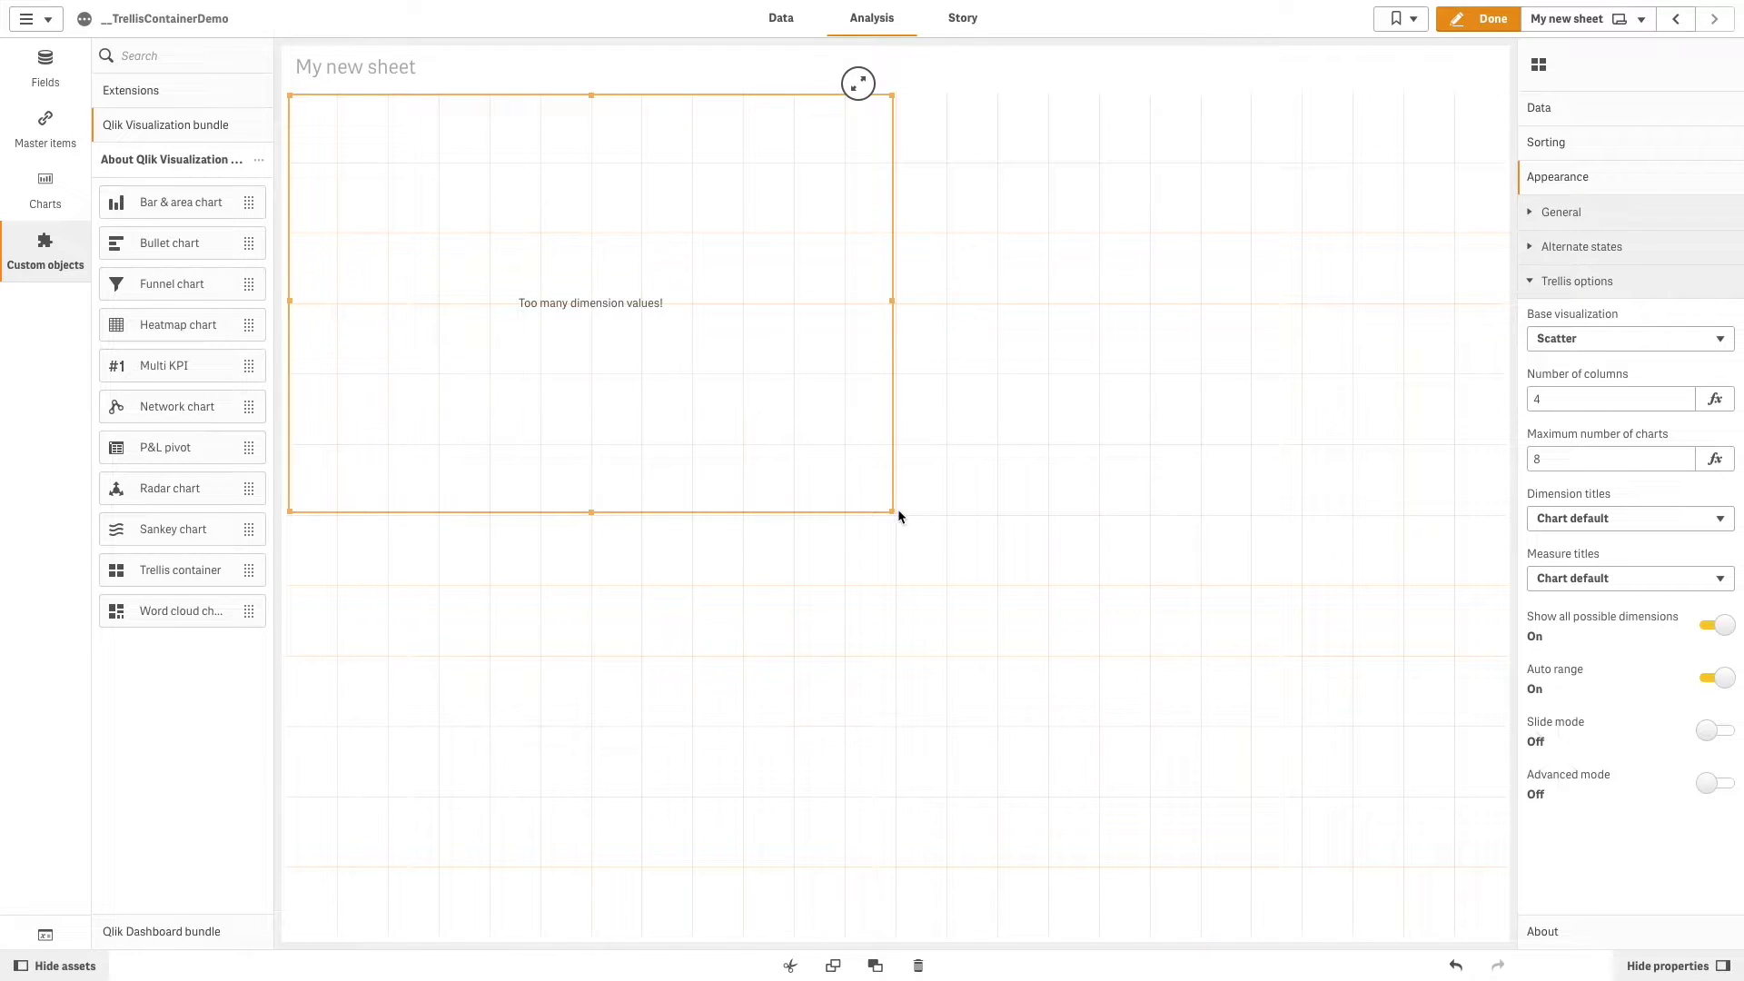
left_click_drag(893, 511, 1500, 510)
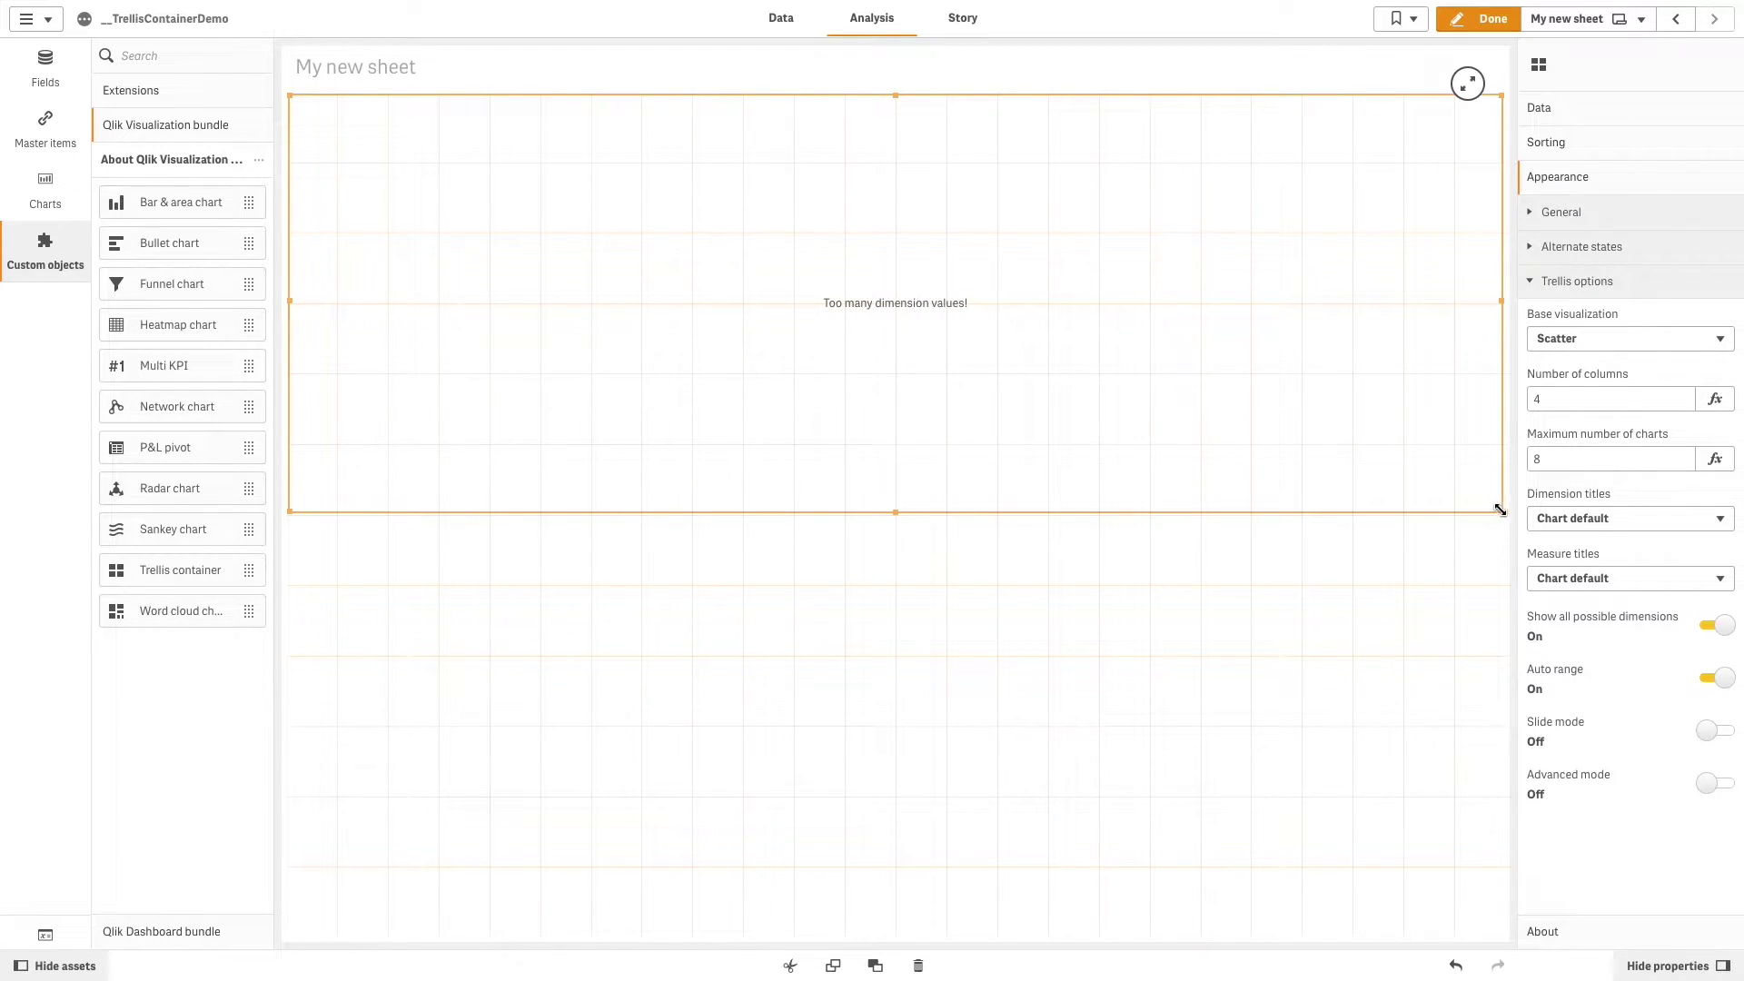
left_click(1584, 109)
Uncheck Include null values on the CategoryName dimension.
left_click(1573, 171)
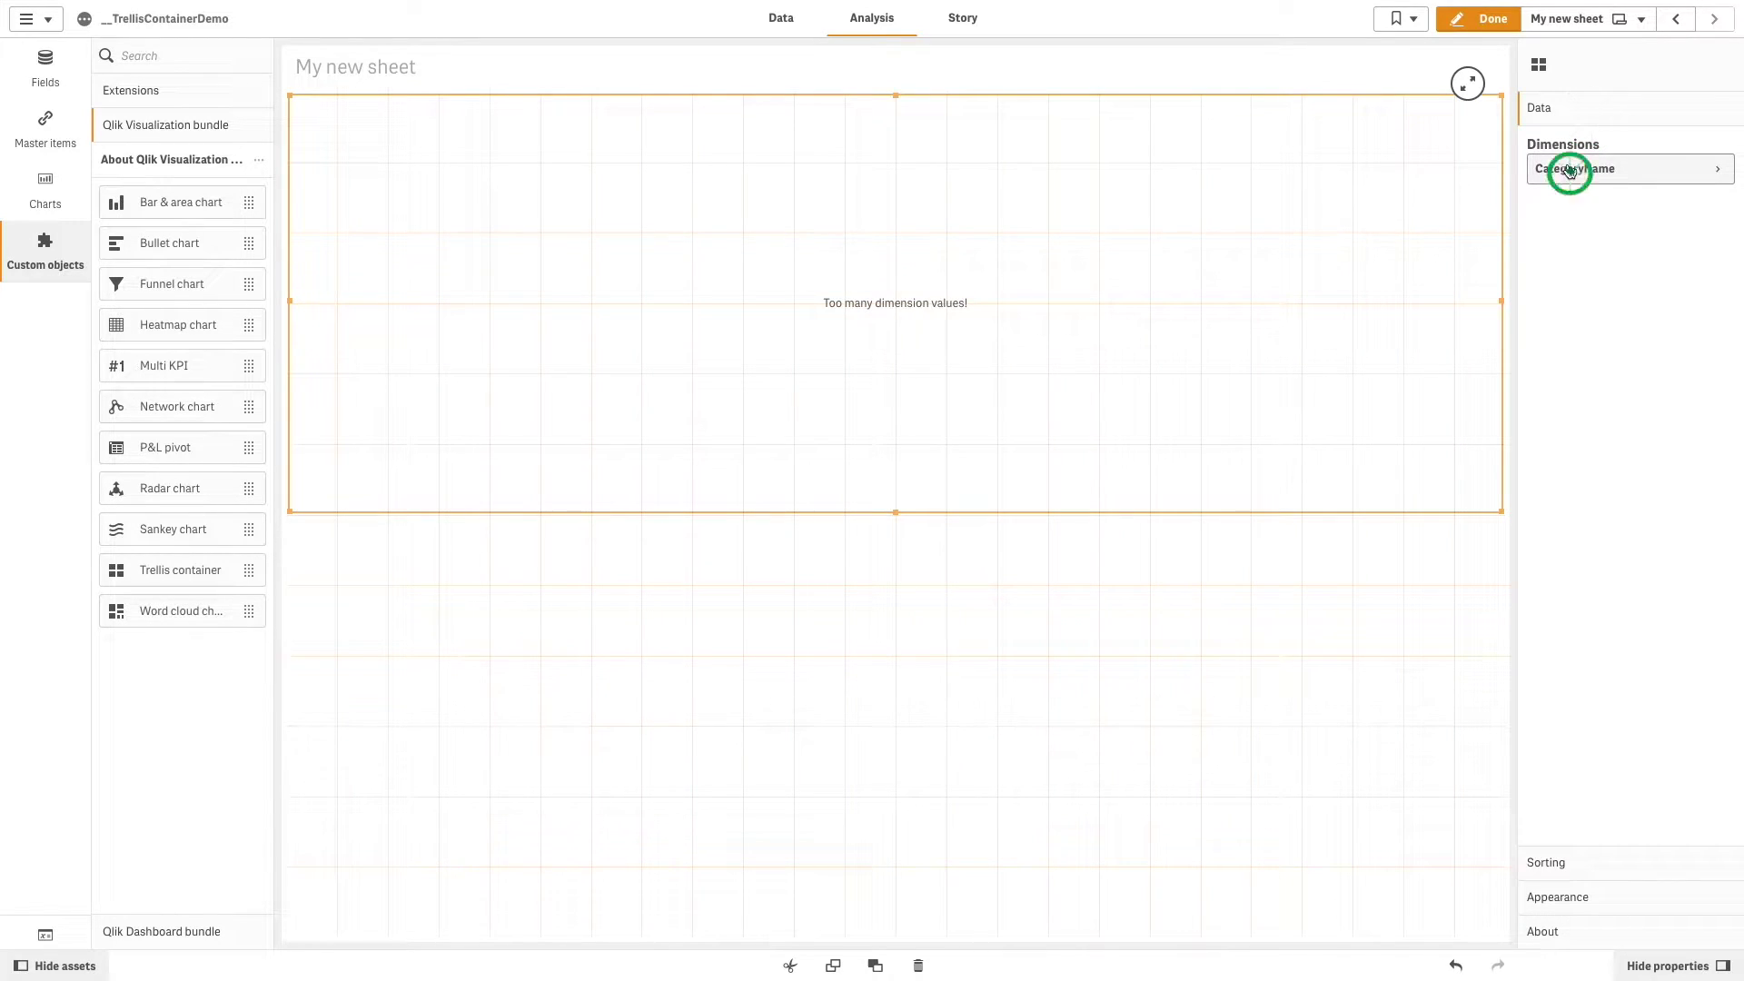
left_click(1546, 325)
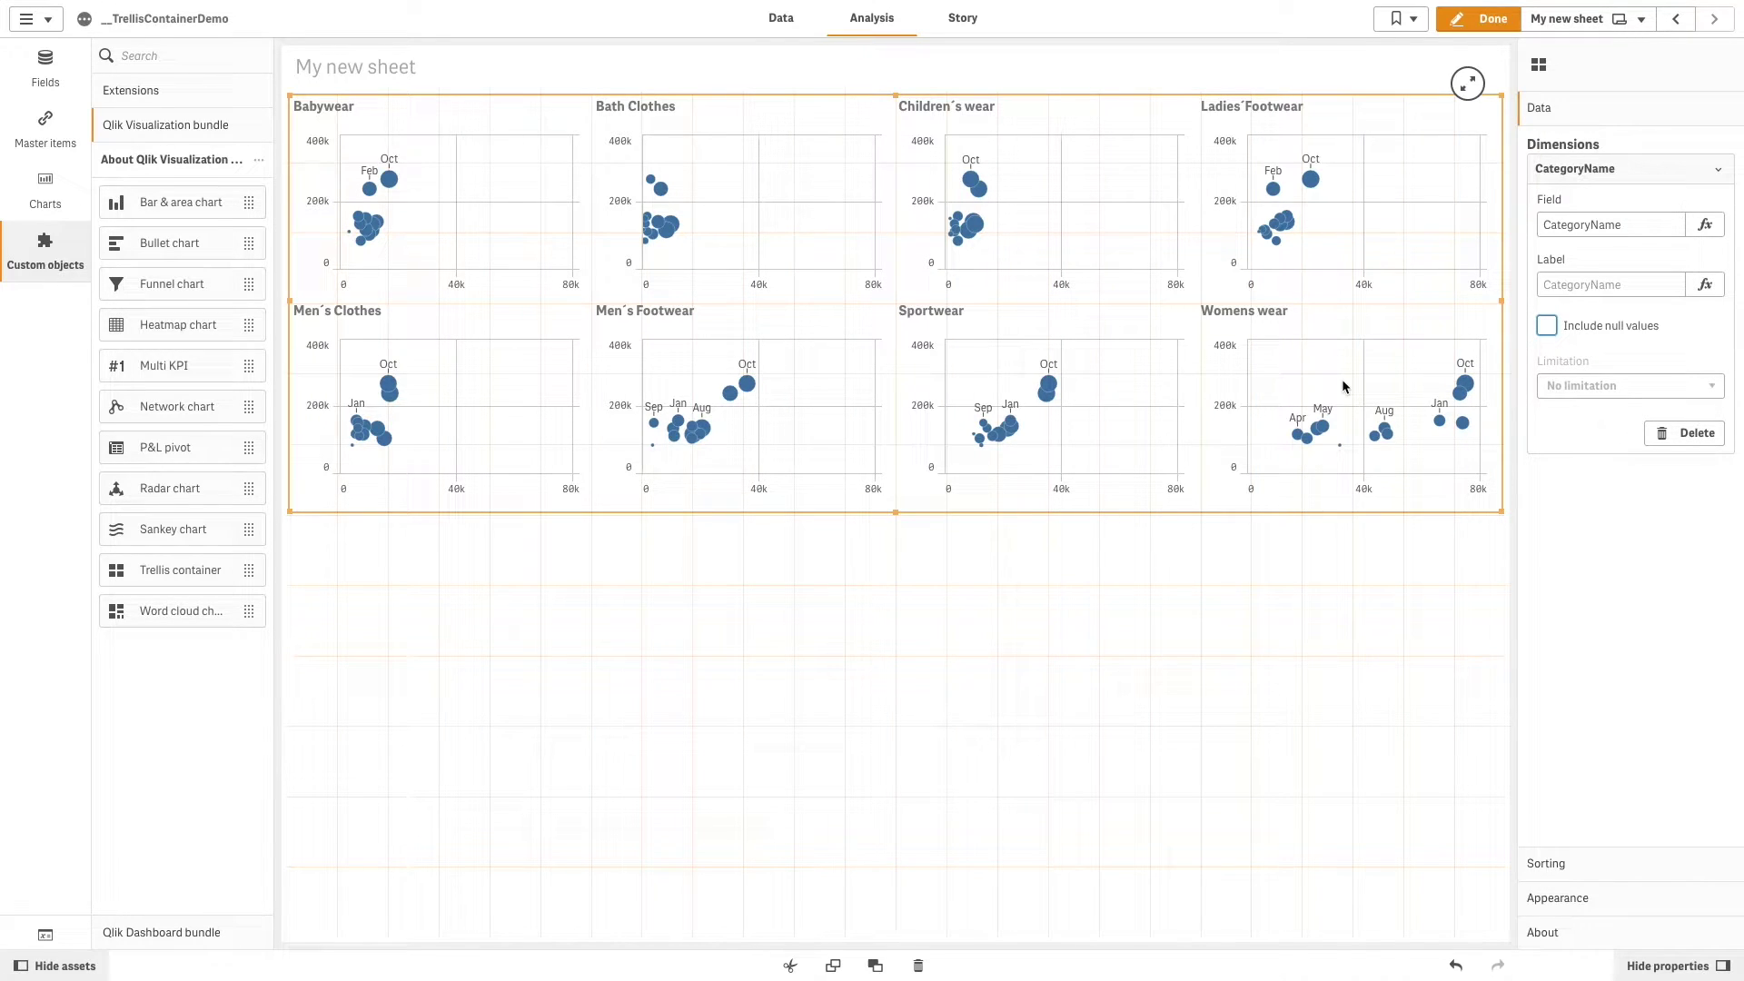
Copy the scatter trellis and paste a duplicate into the empty area below it.
right_click(670, 507)
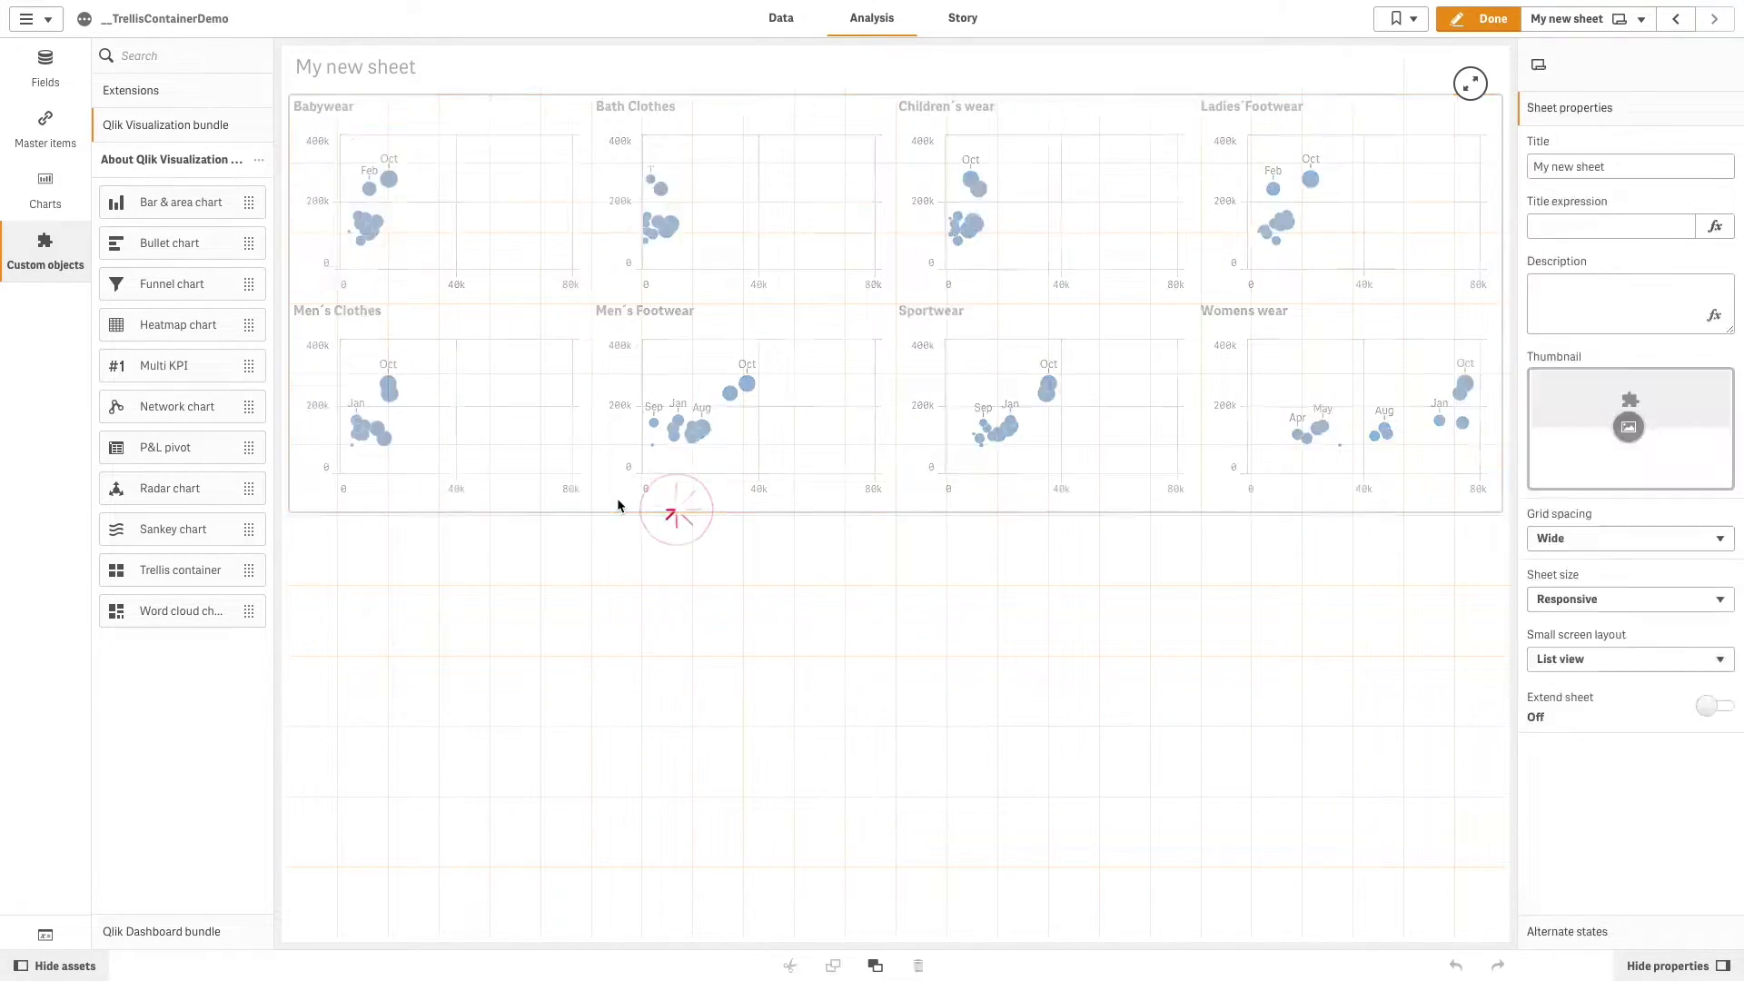
left_click(671, 502)
right_click(490, 553)
left_click(579, 551)
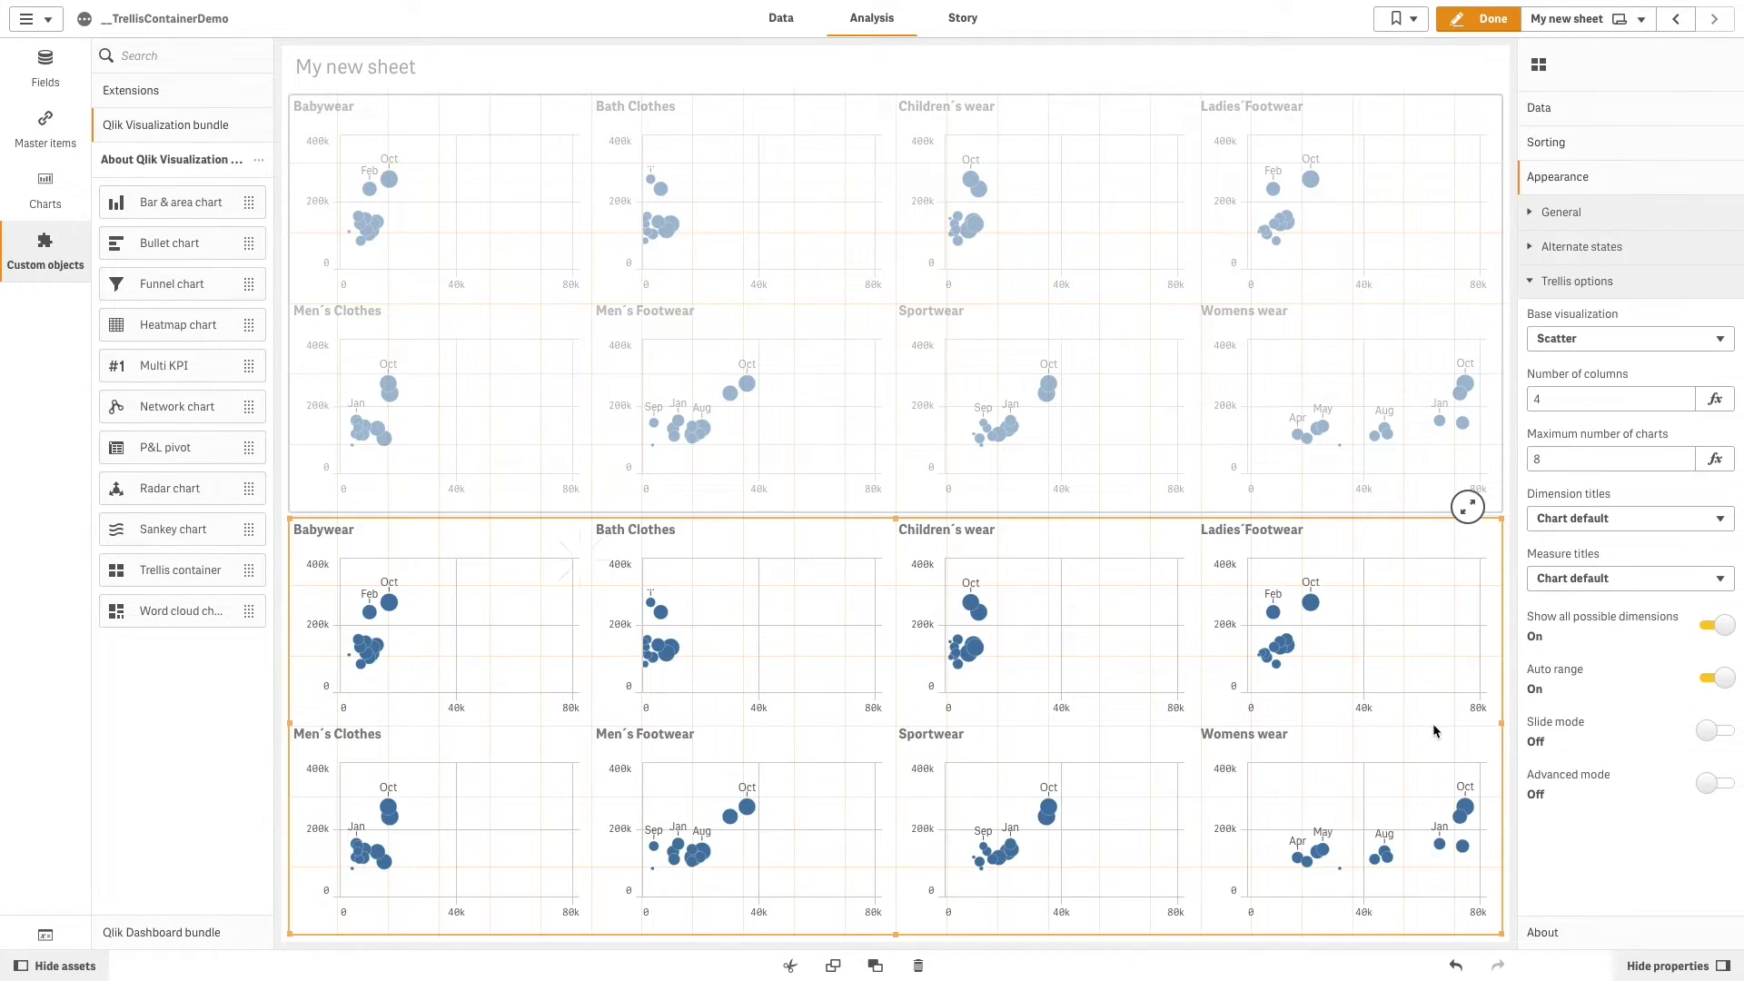
left_click(1597, 110)
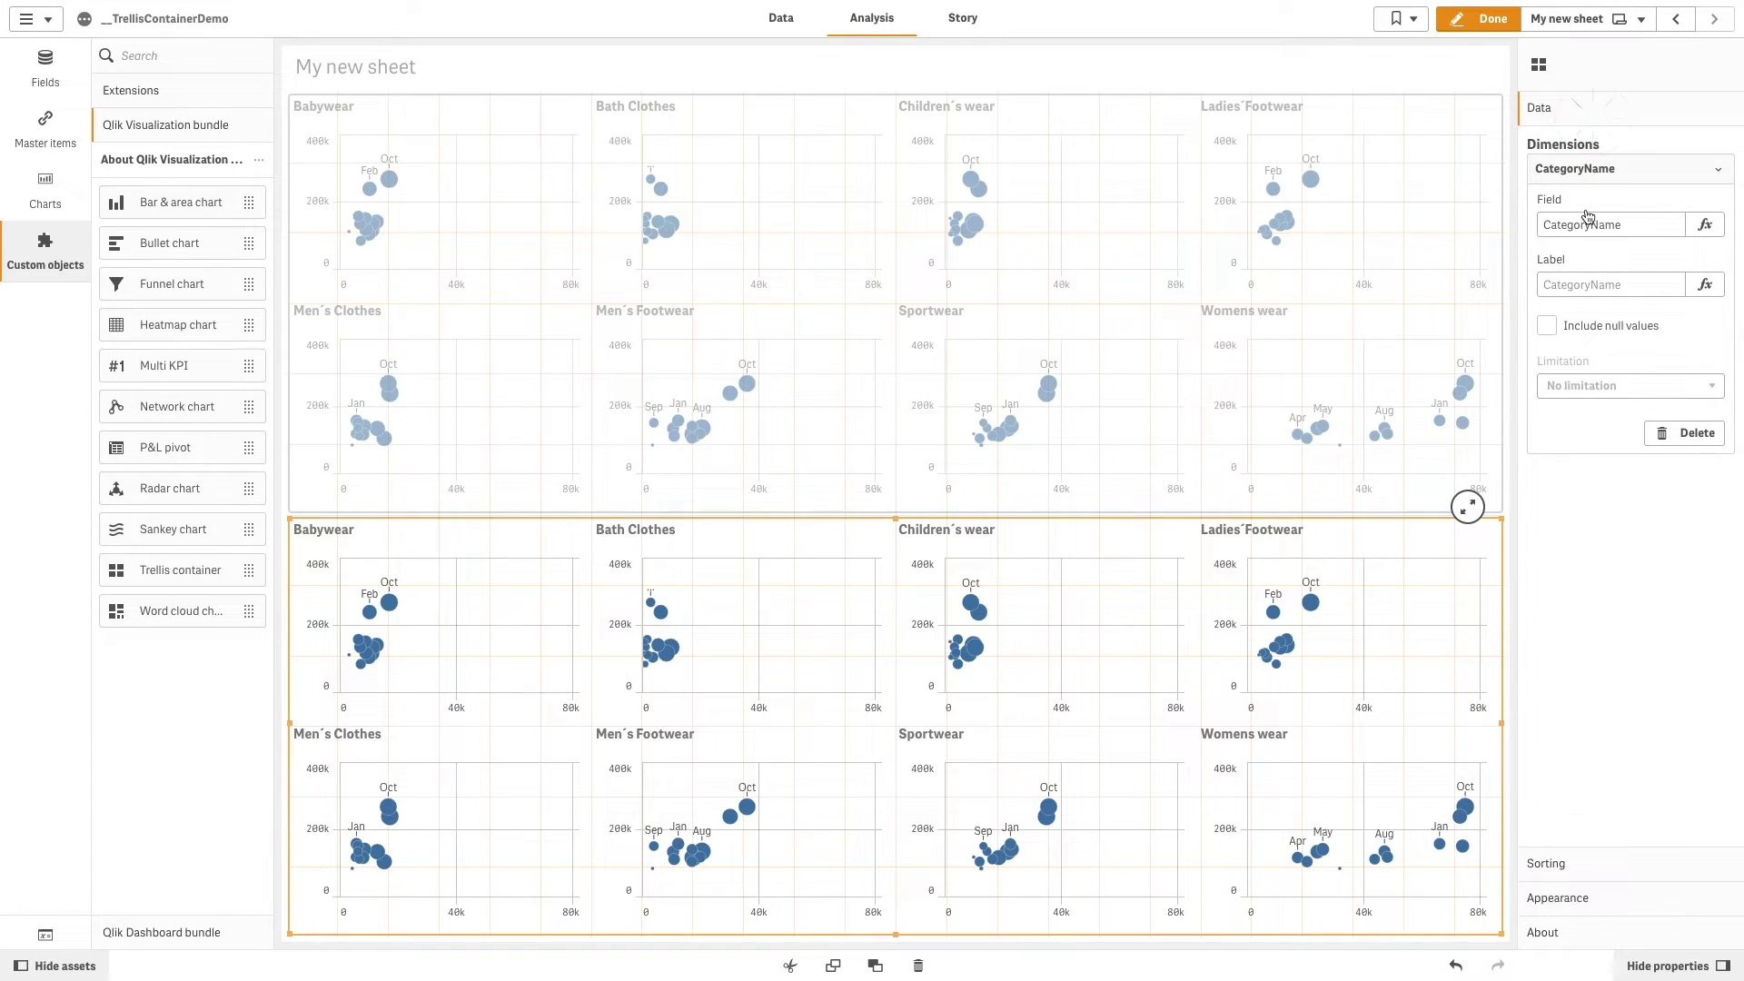
Set the lower trellis's base visualization to Line_for_mkpi and turn on slide mode.
left_click(1539, 906)
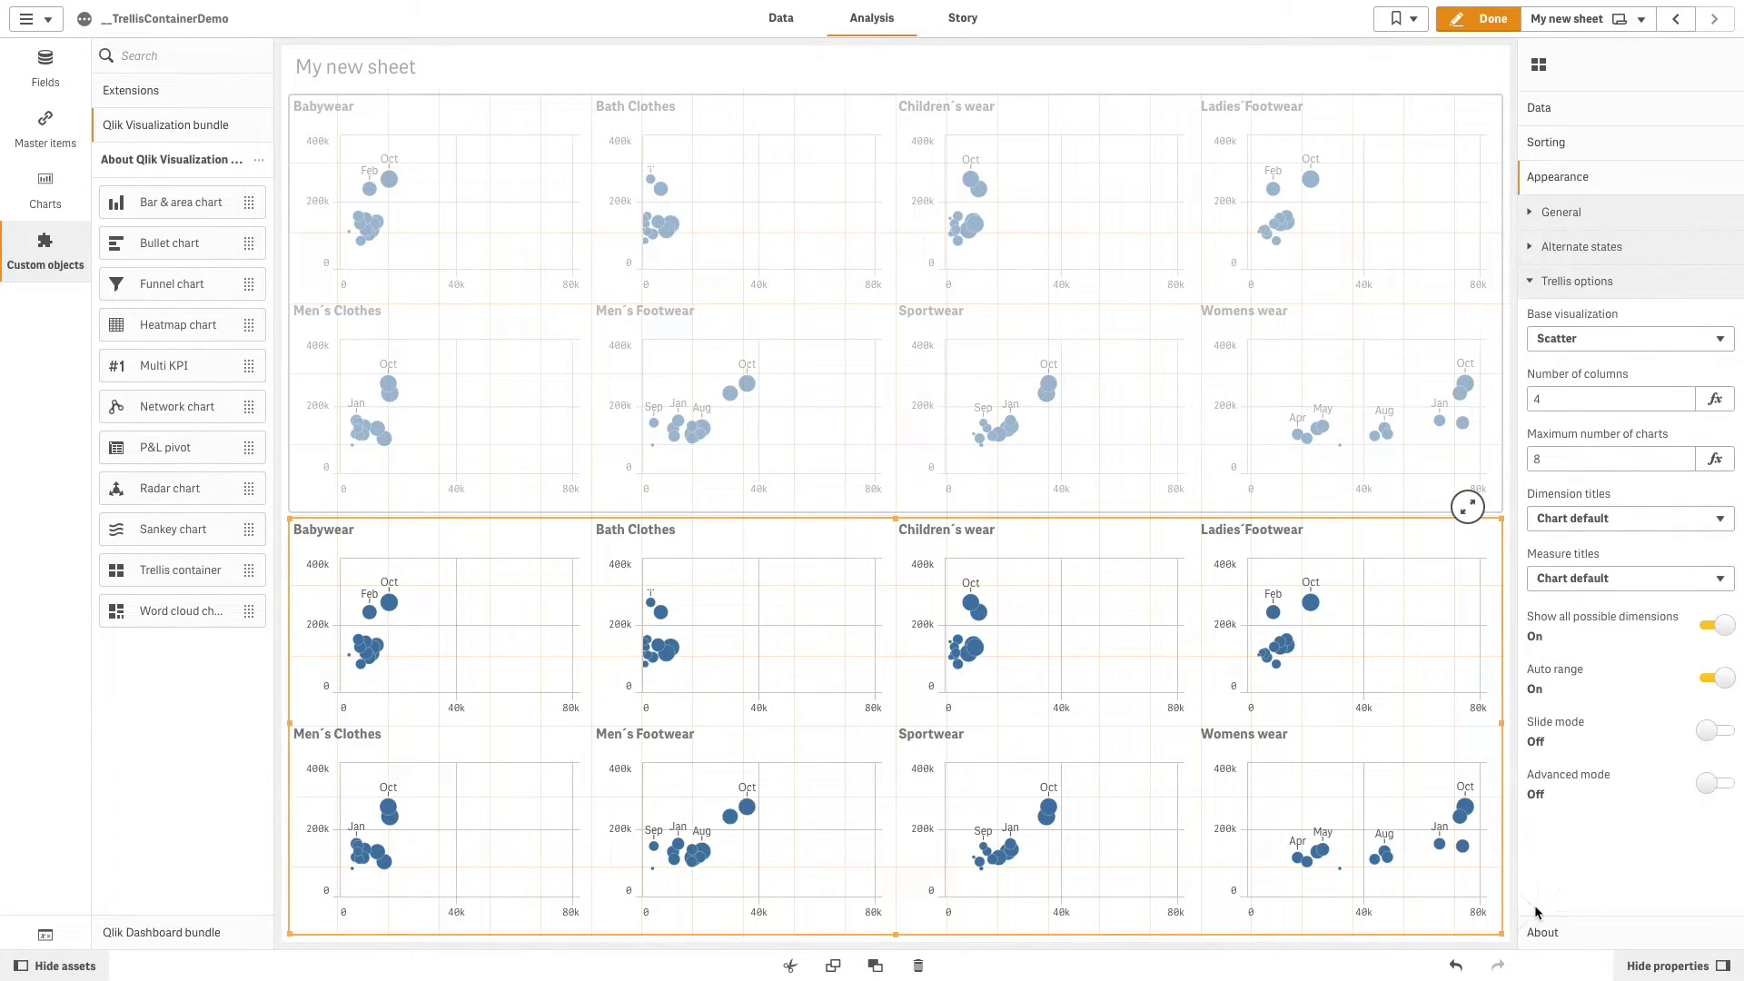
left_click(1578, 341)
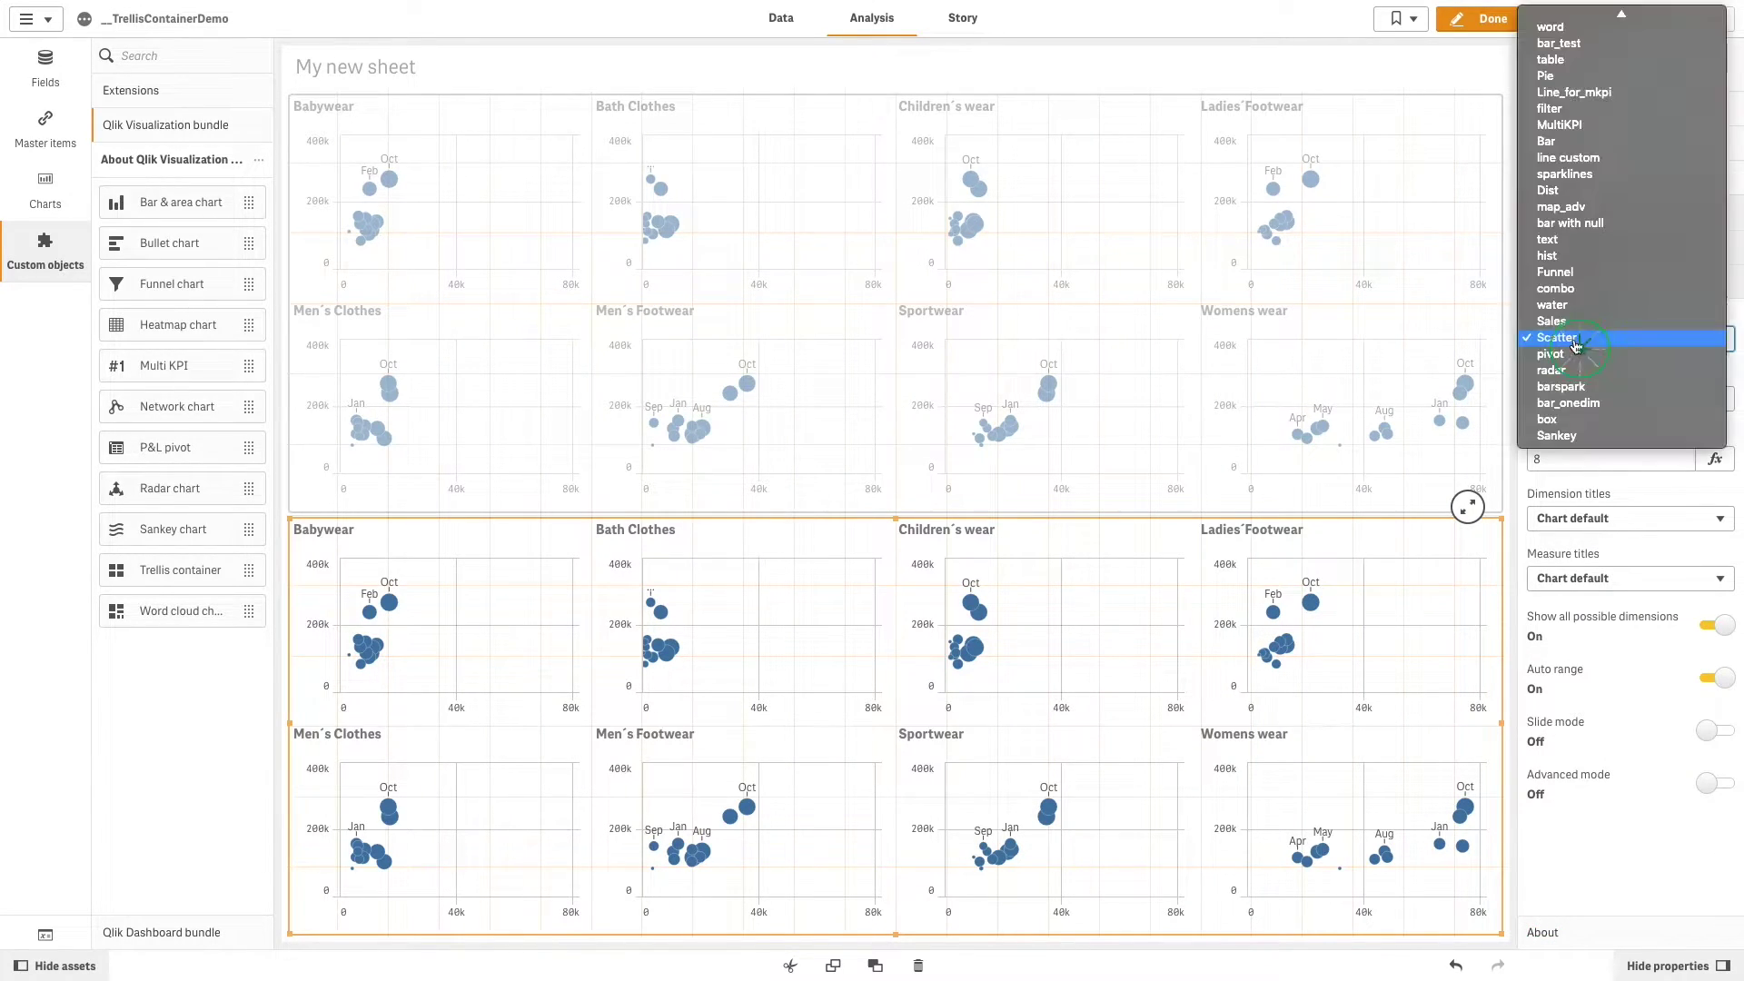
left_click(1595, 91)
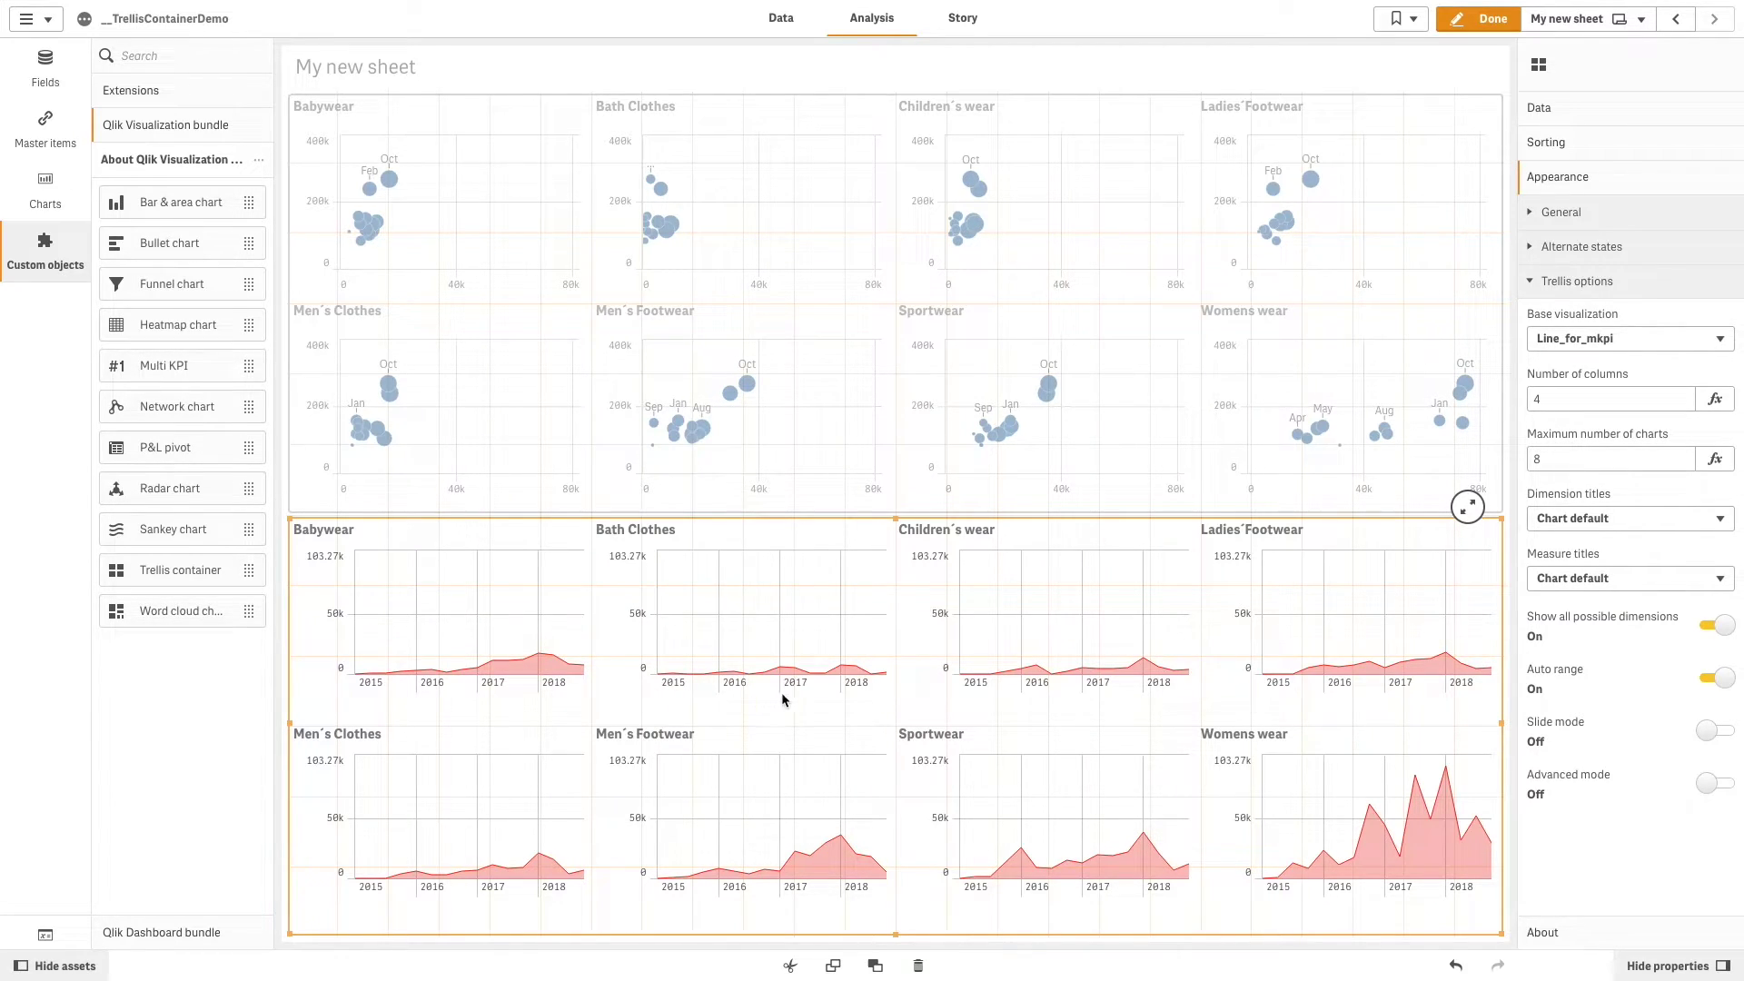
left_click(1719, 735)
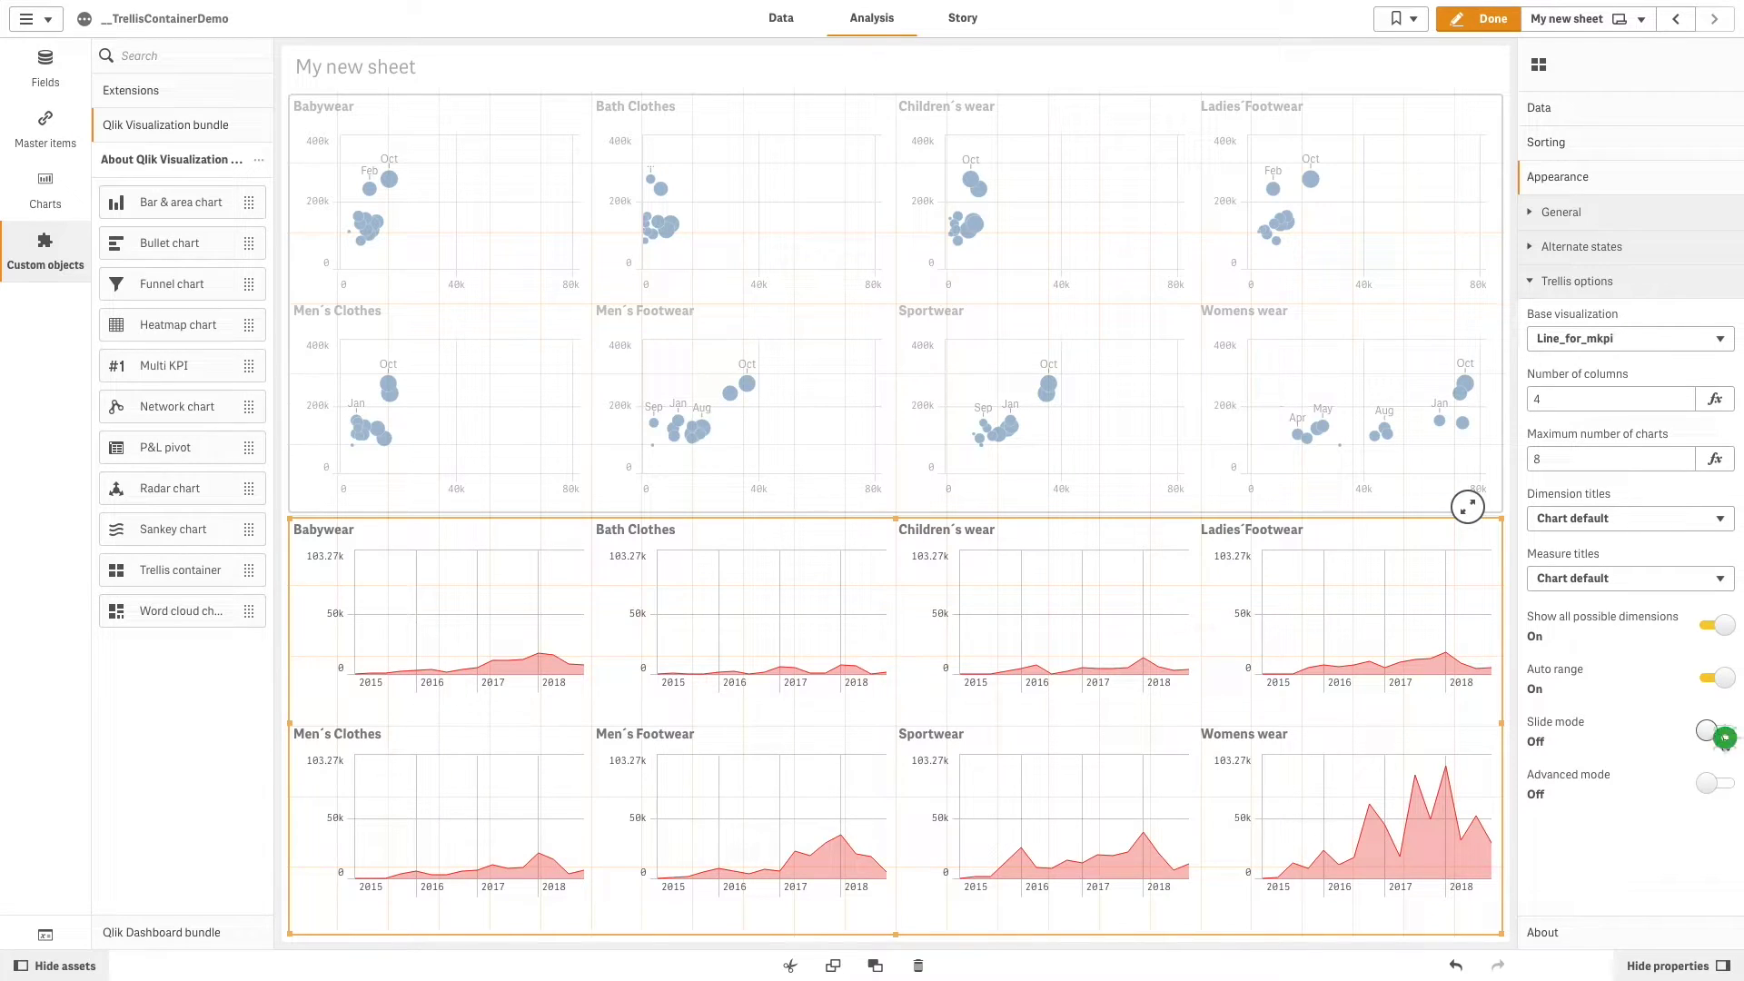
Exit edit mode and step the line slide three categories, from Babywear to Ladies'Footwear.
left_click(1479, 17)
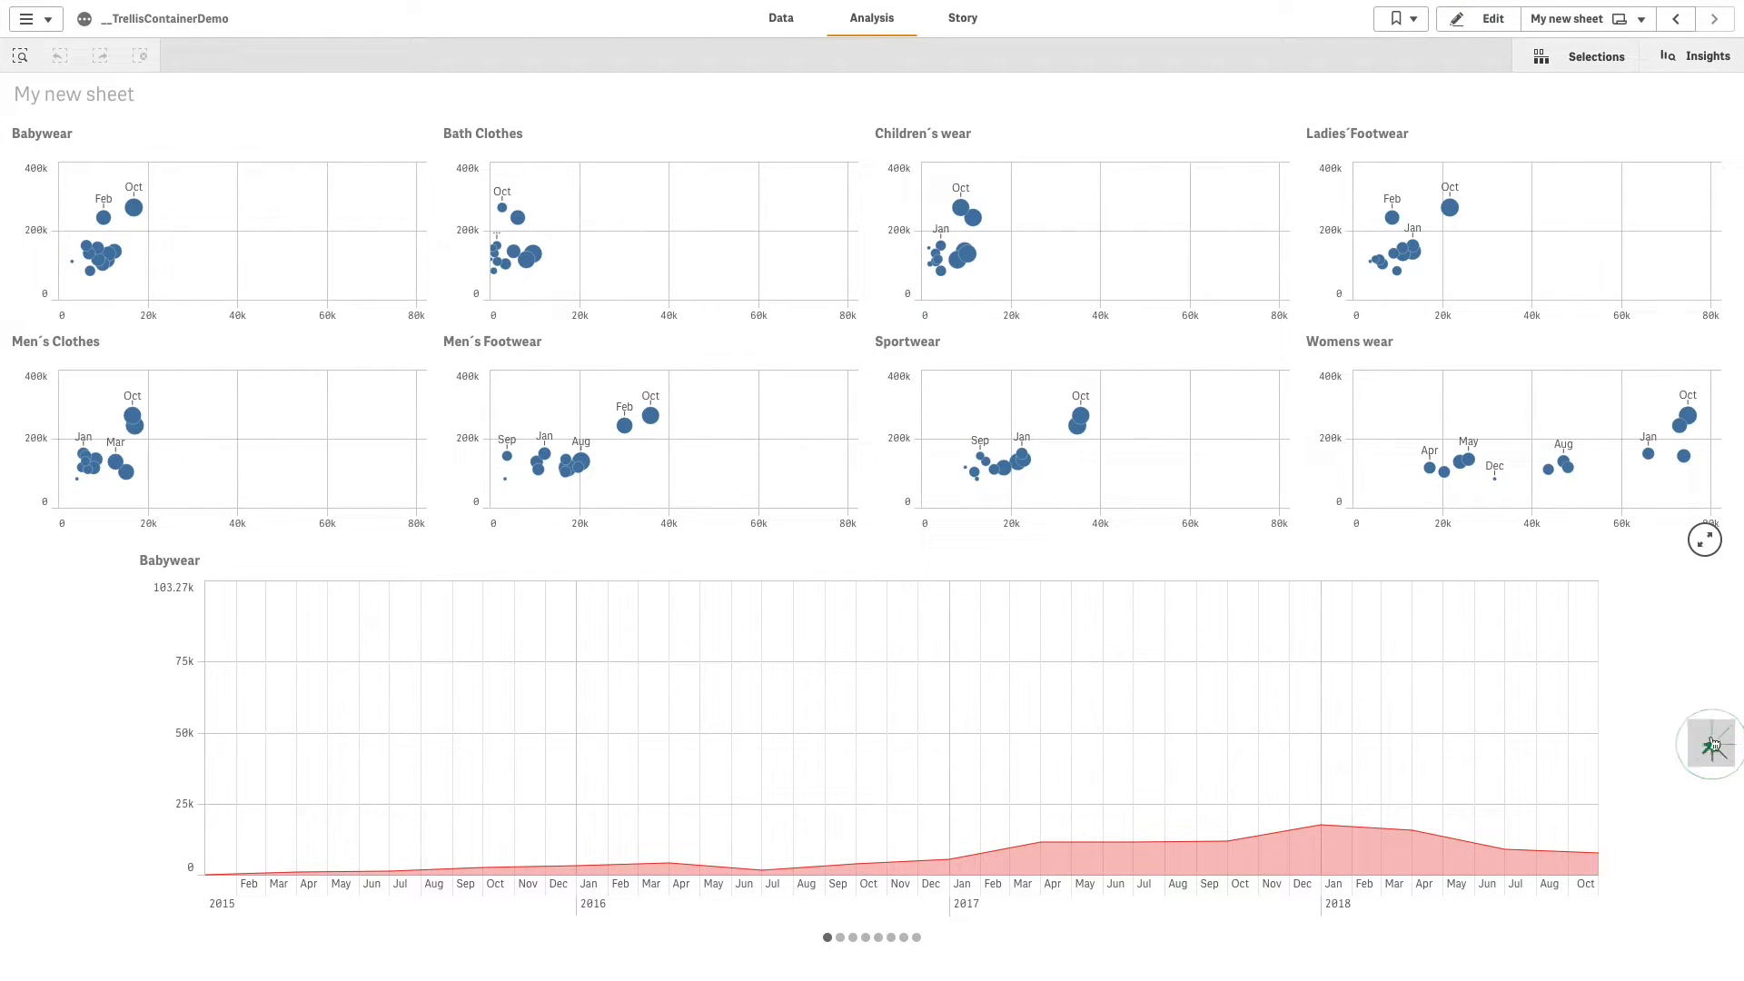
left_click(1711, 747)
left_click(1710, 750)
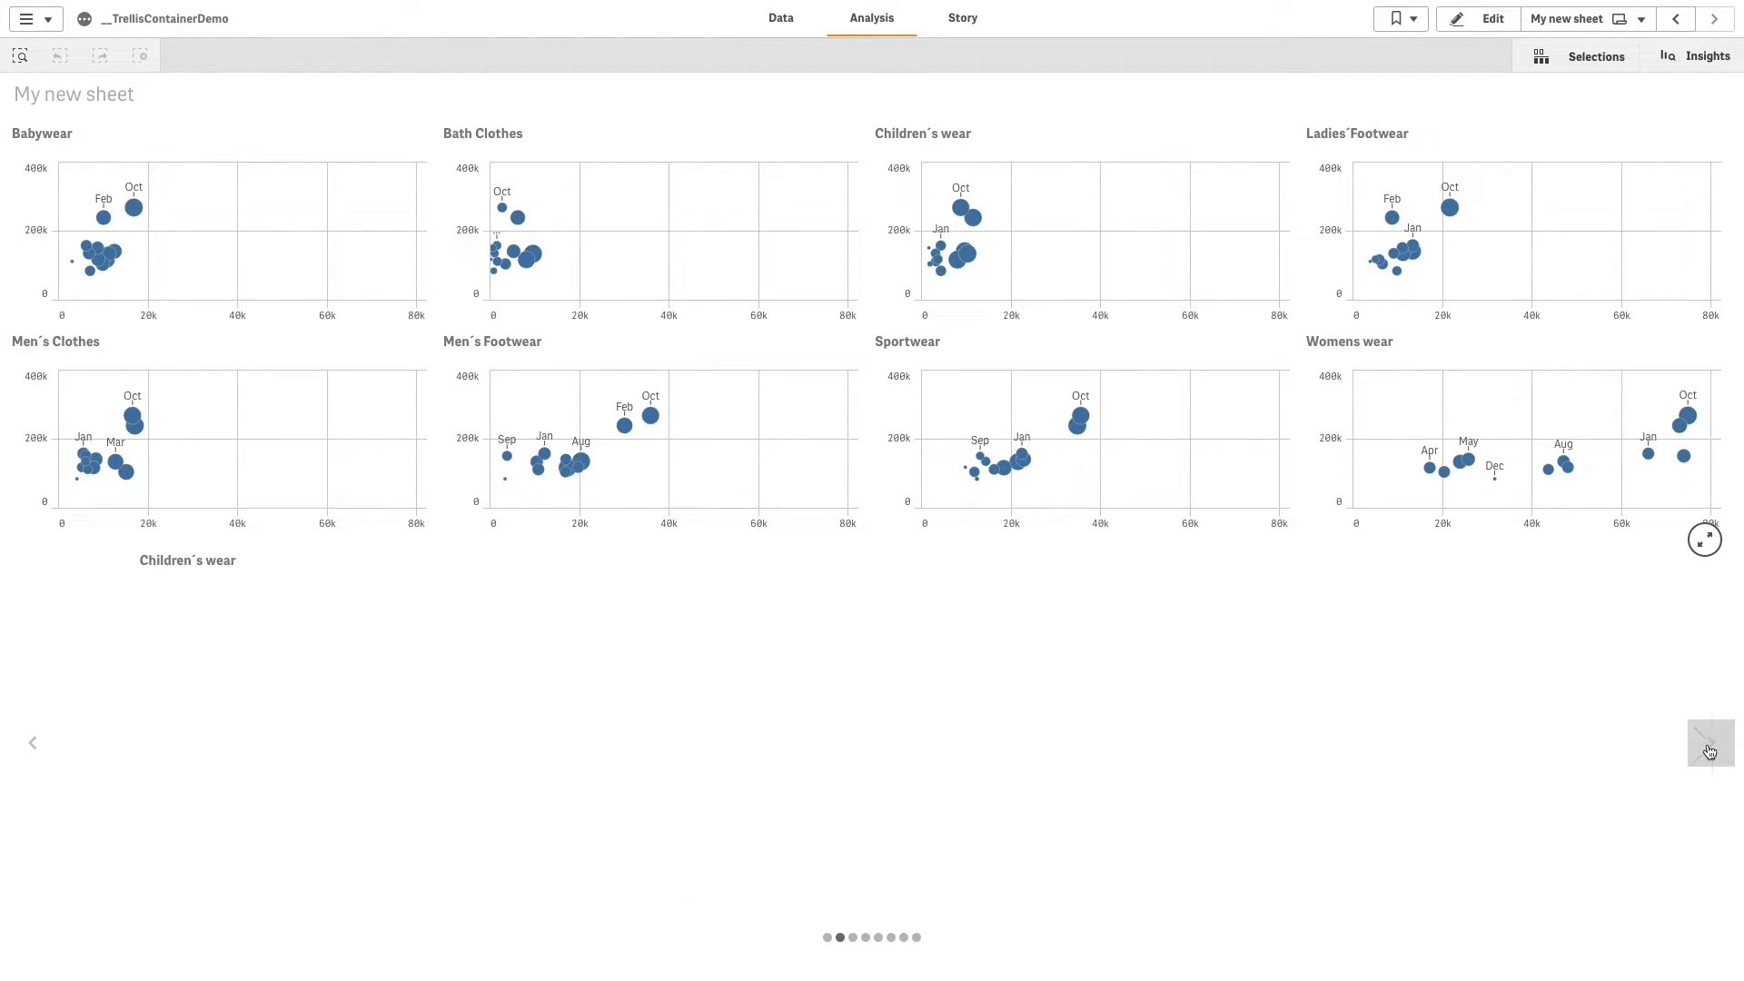
left_click(1711, 751)
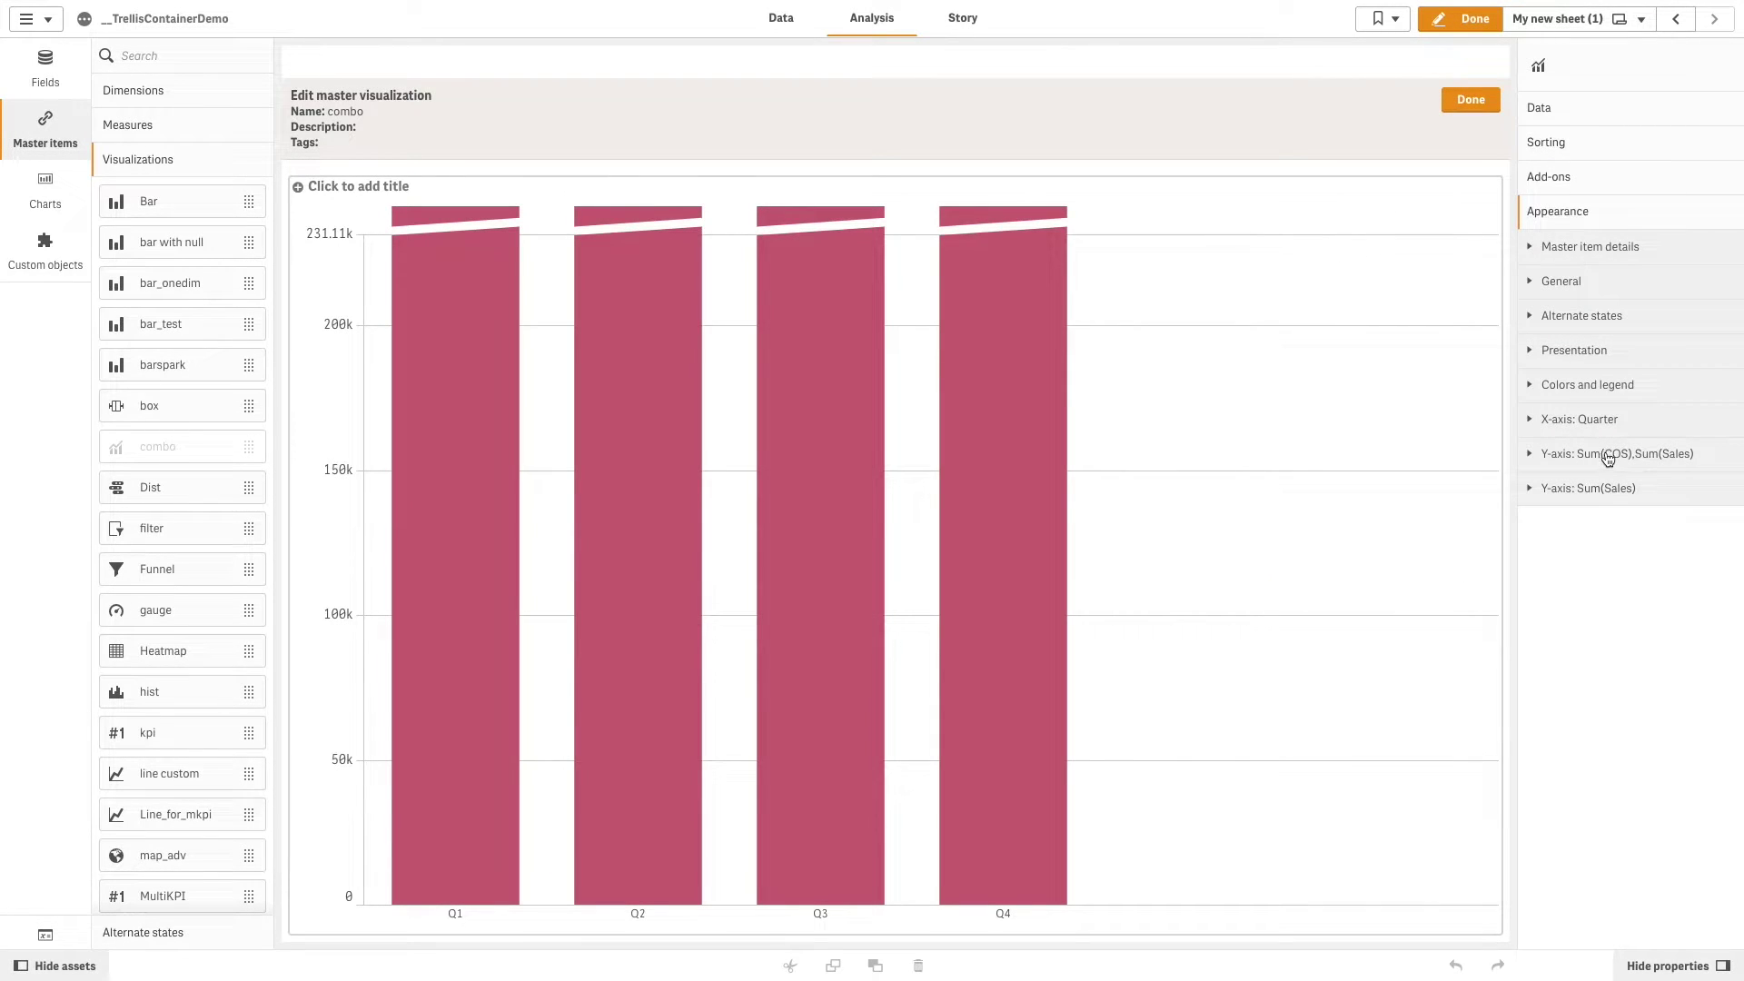
Open the combo Y-axis Max formula 1.1*max(aggr(sum(Sales),Quarter,CategoryName)) in the expression editor.
left_click(1608, 460)
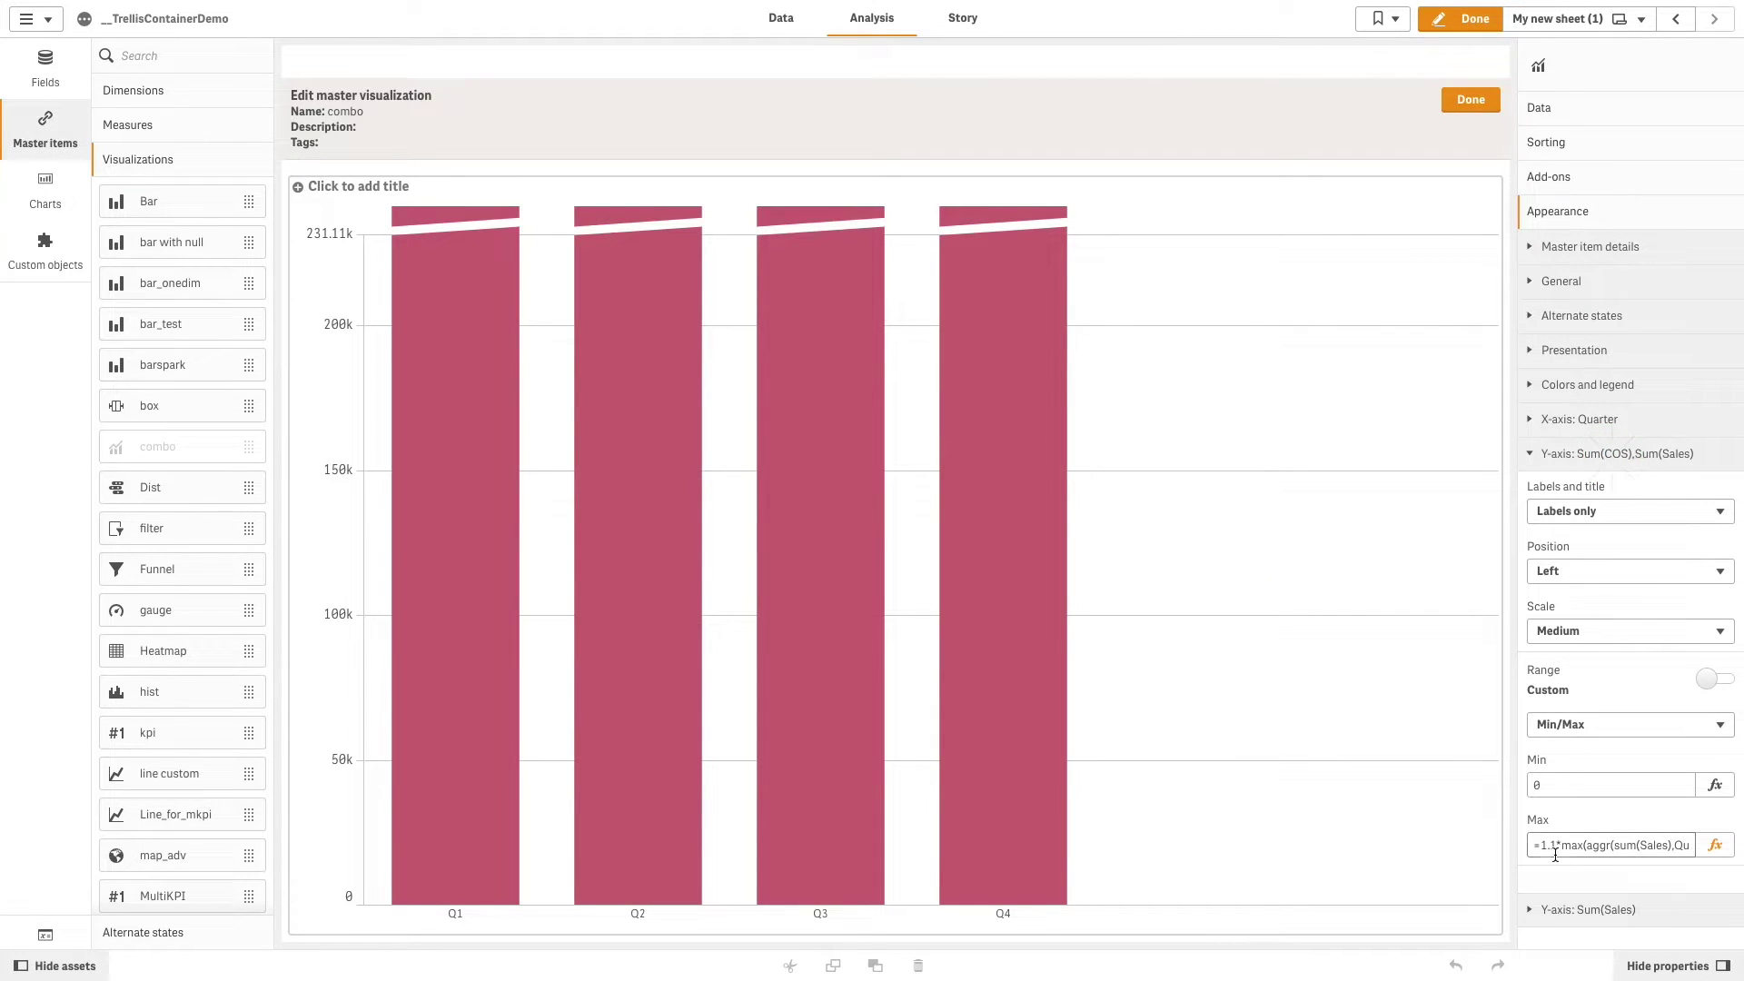
left_click_drag(1529, 845, 1690, 845)
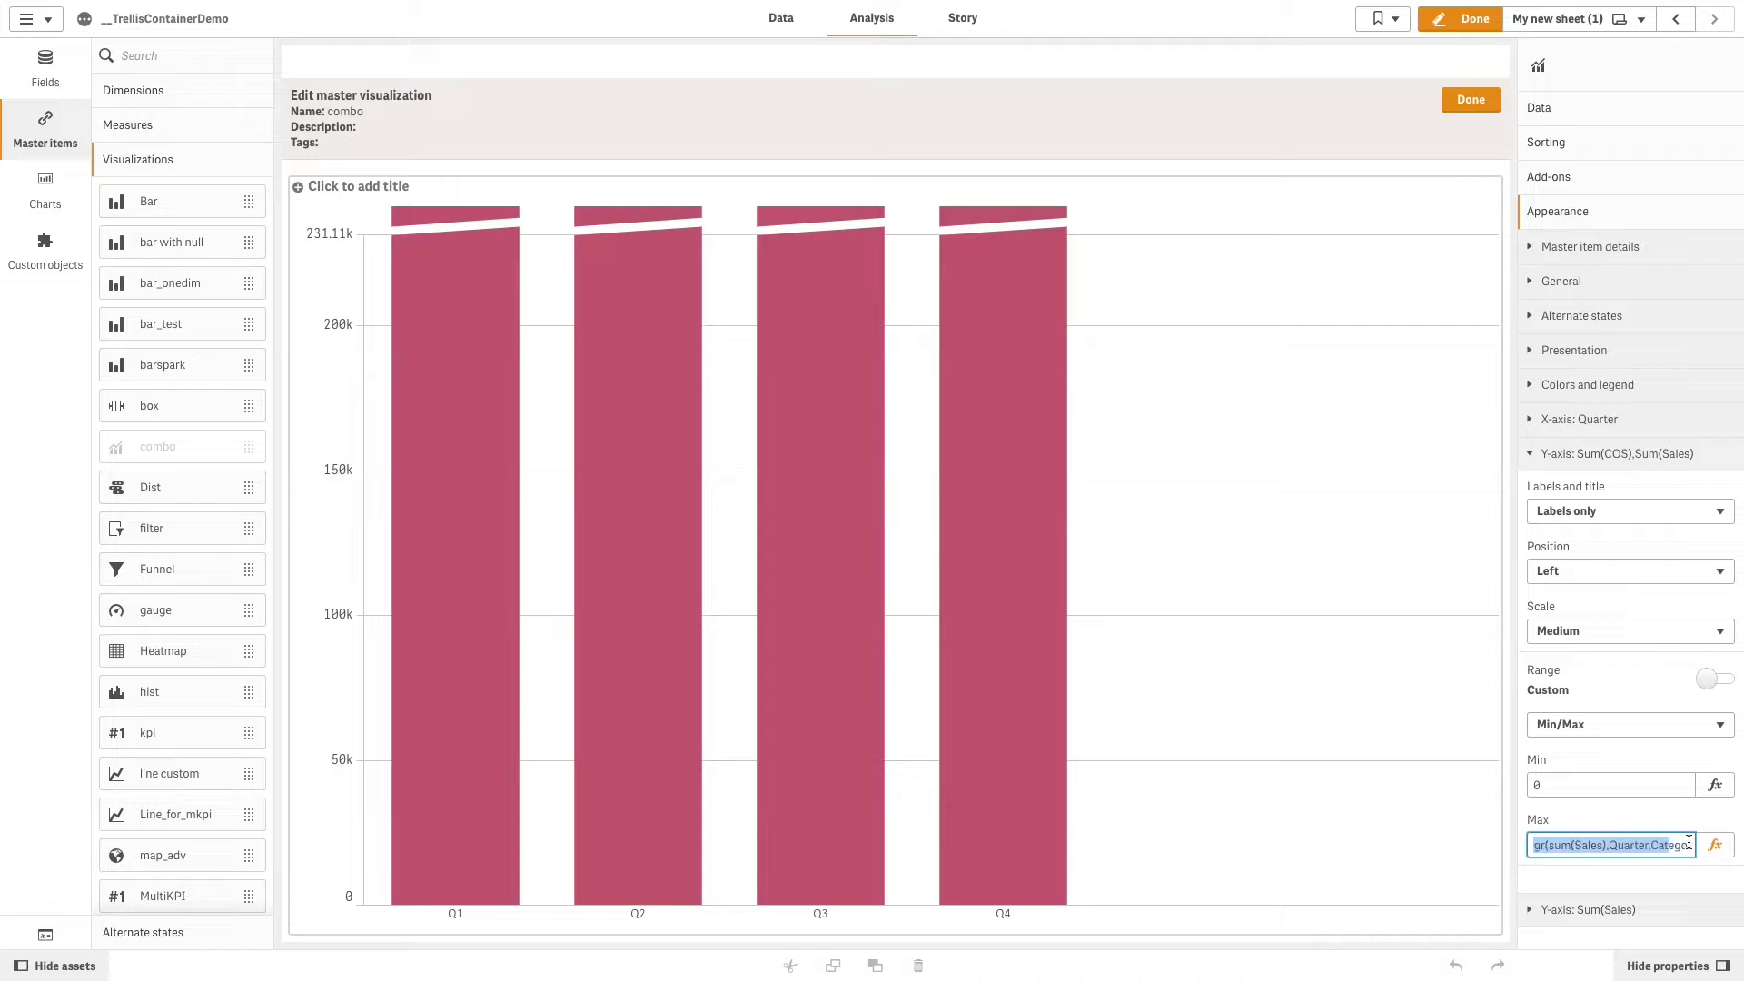
left_click(1714, 845)
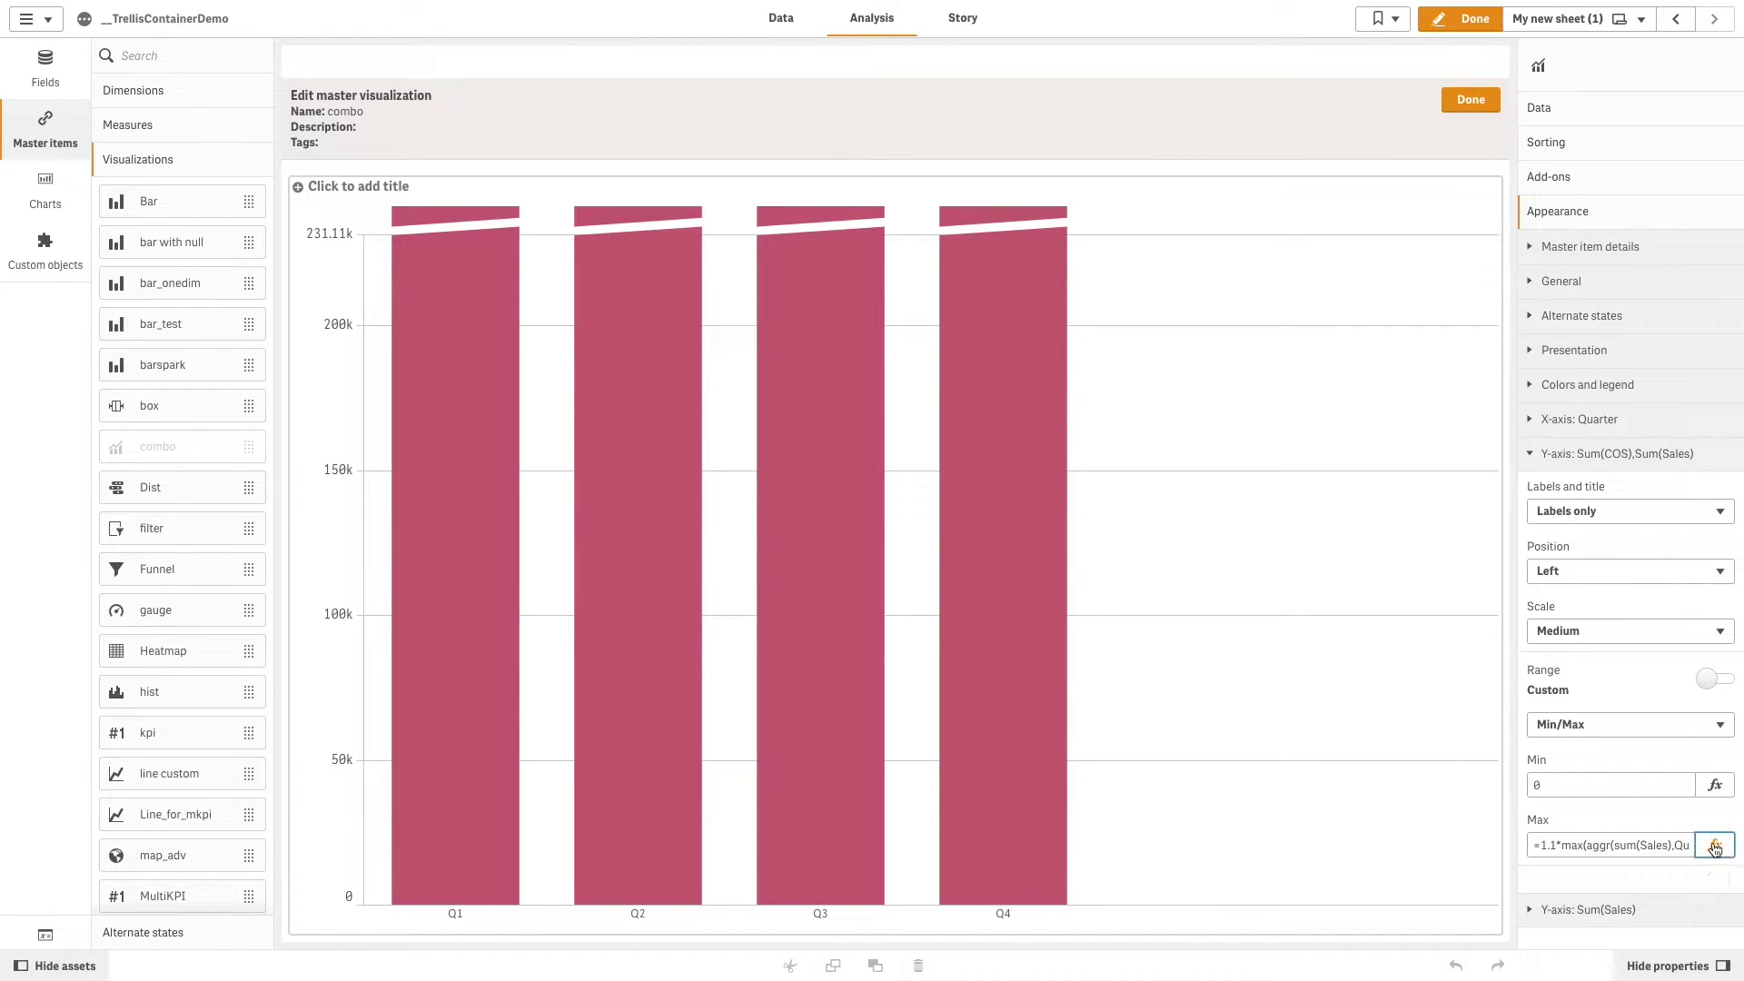
left_click(1716, 847)
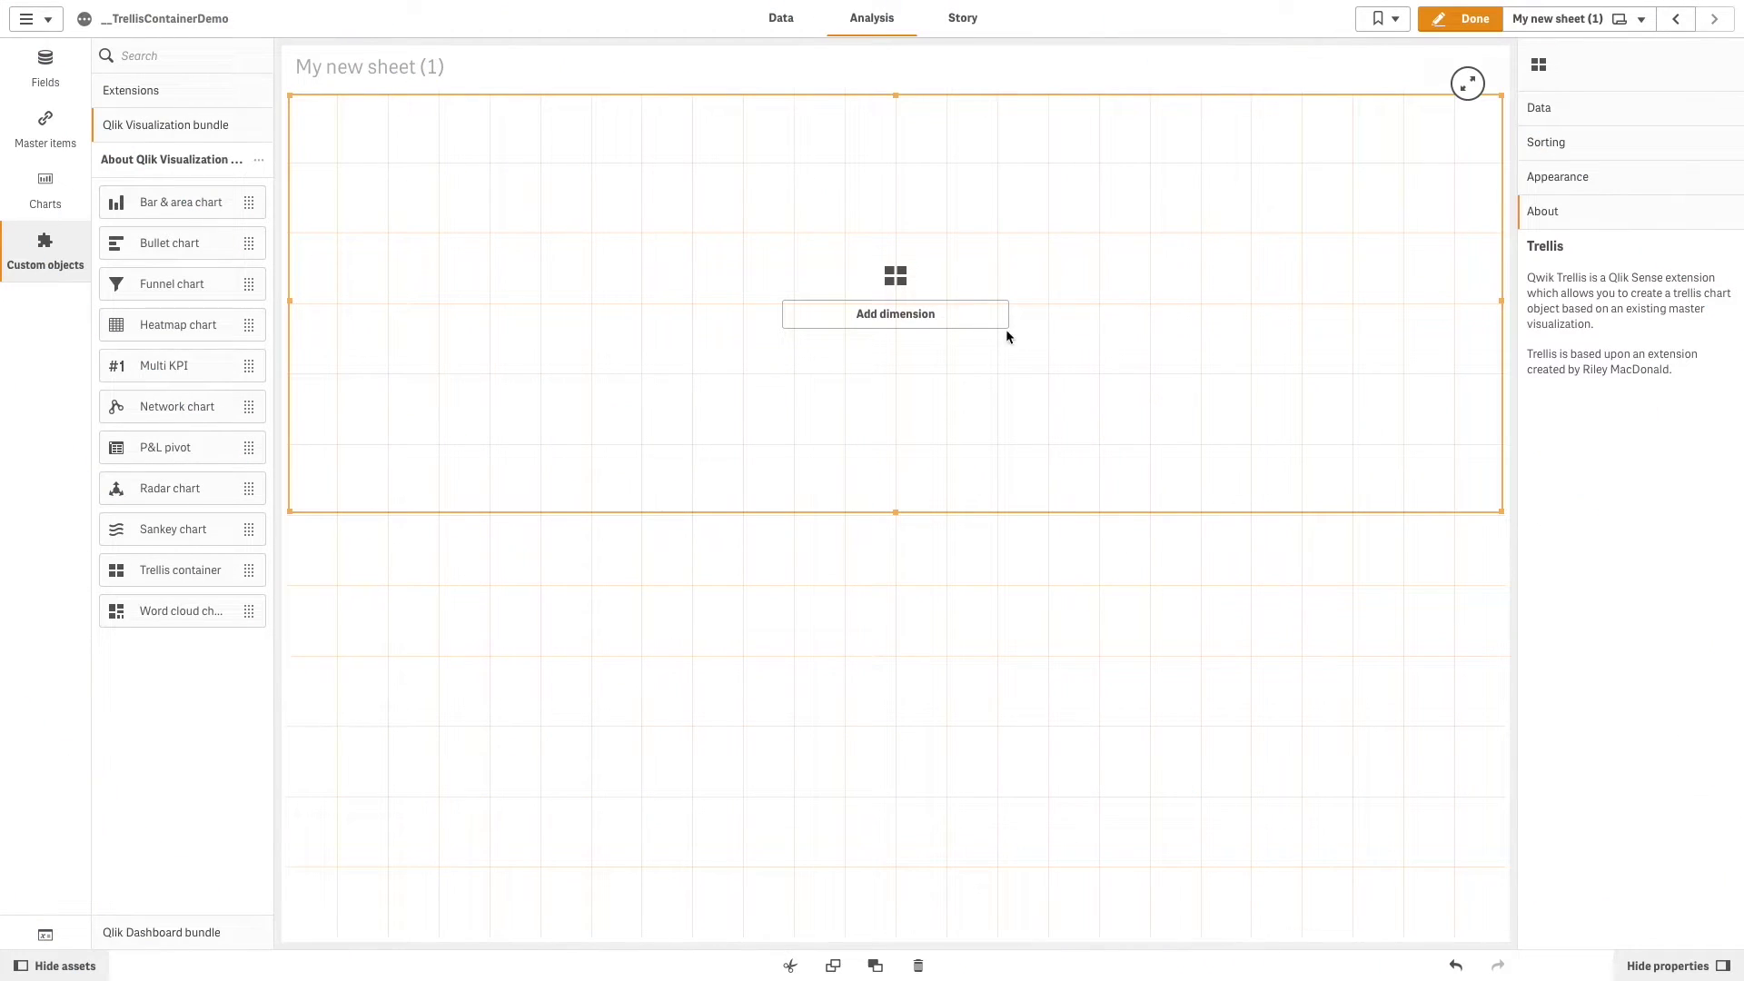
Split the new trellis by CategoryName, adjust null-value handling, and set combo as base visualization.
left_click(938, 321)
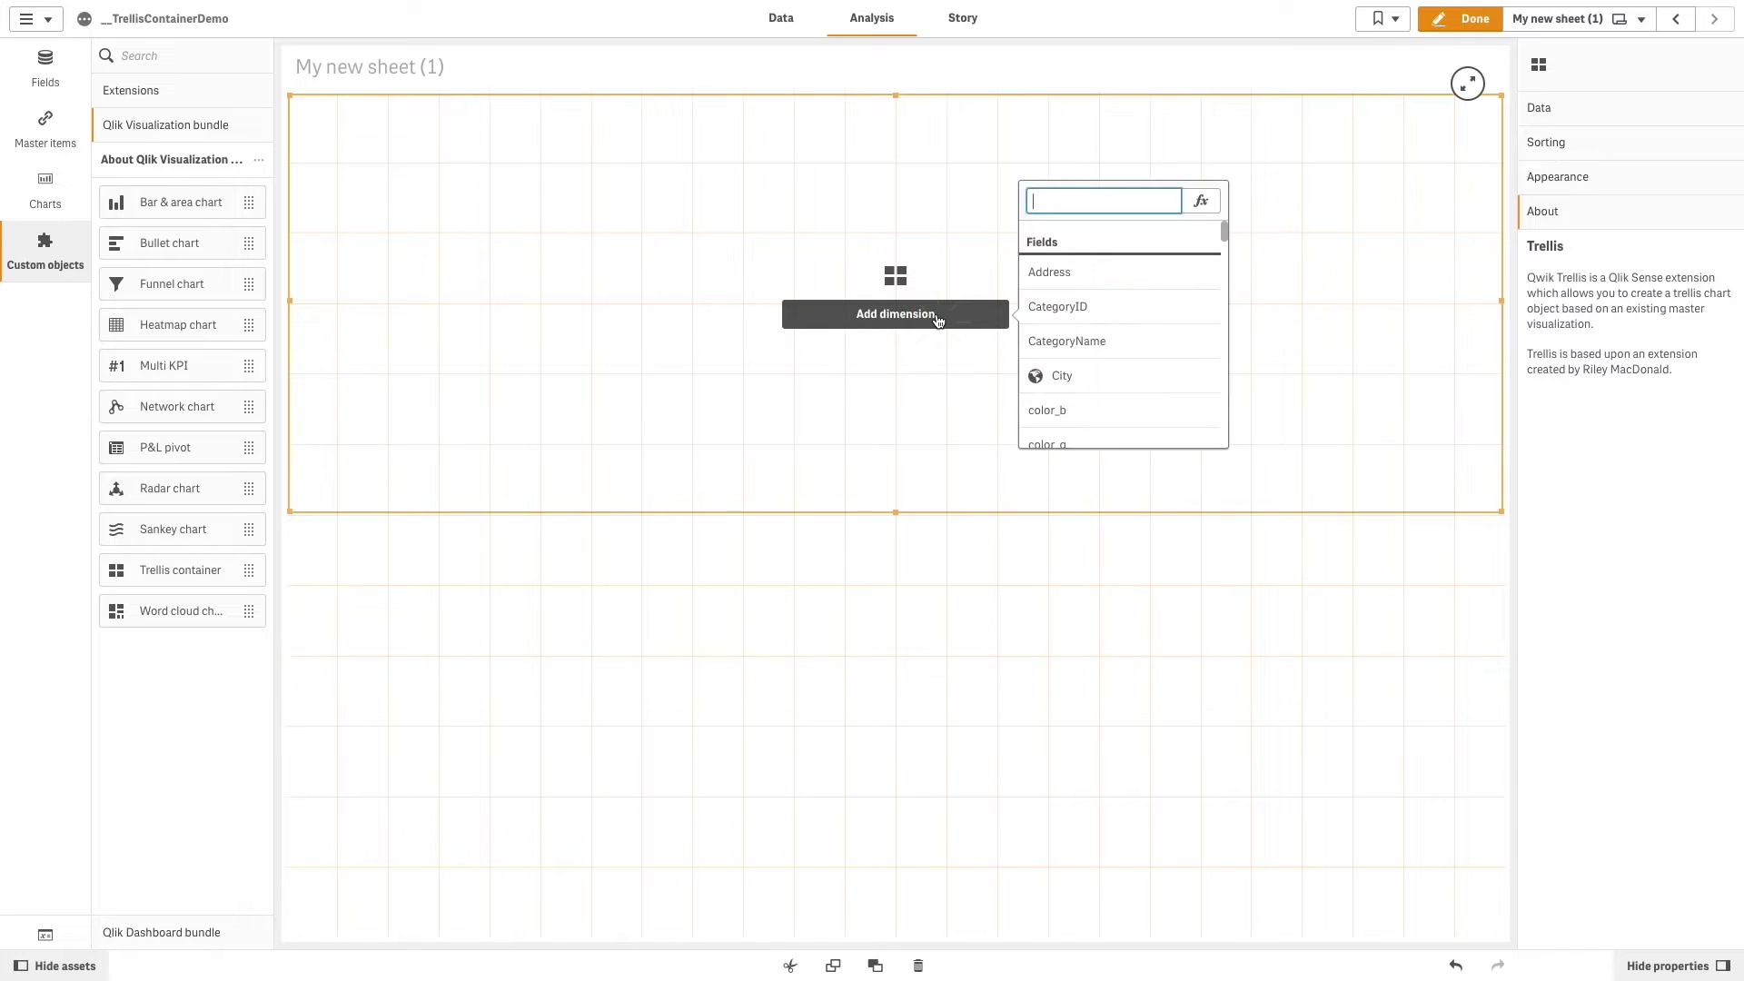
left_click(1095, 346)
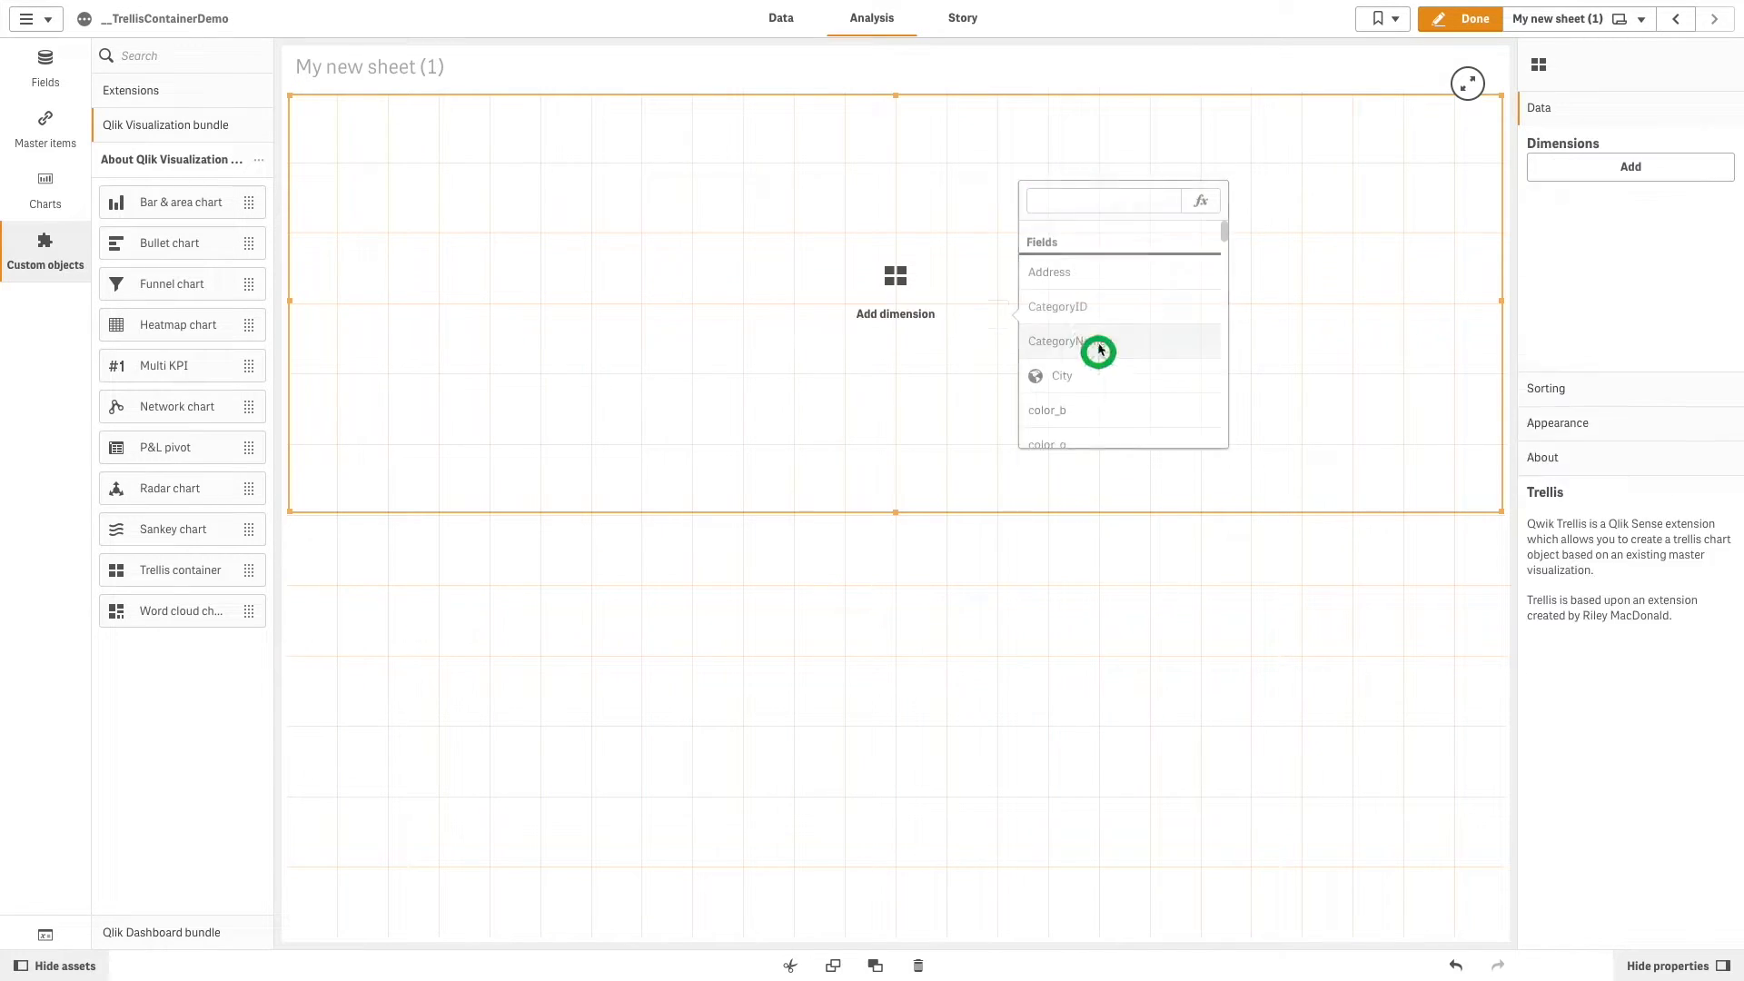
left_click(1548, 173)
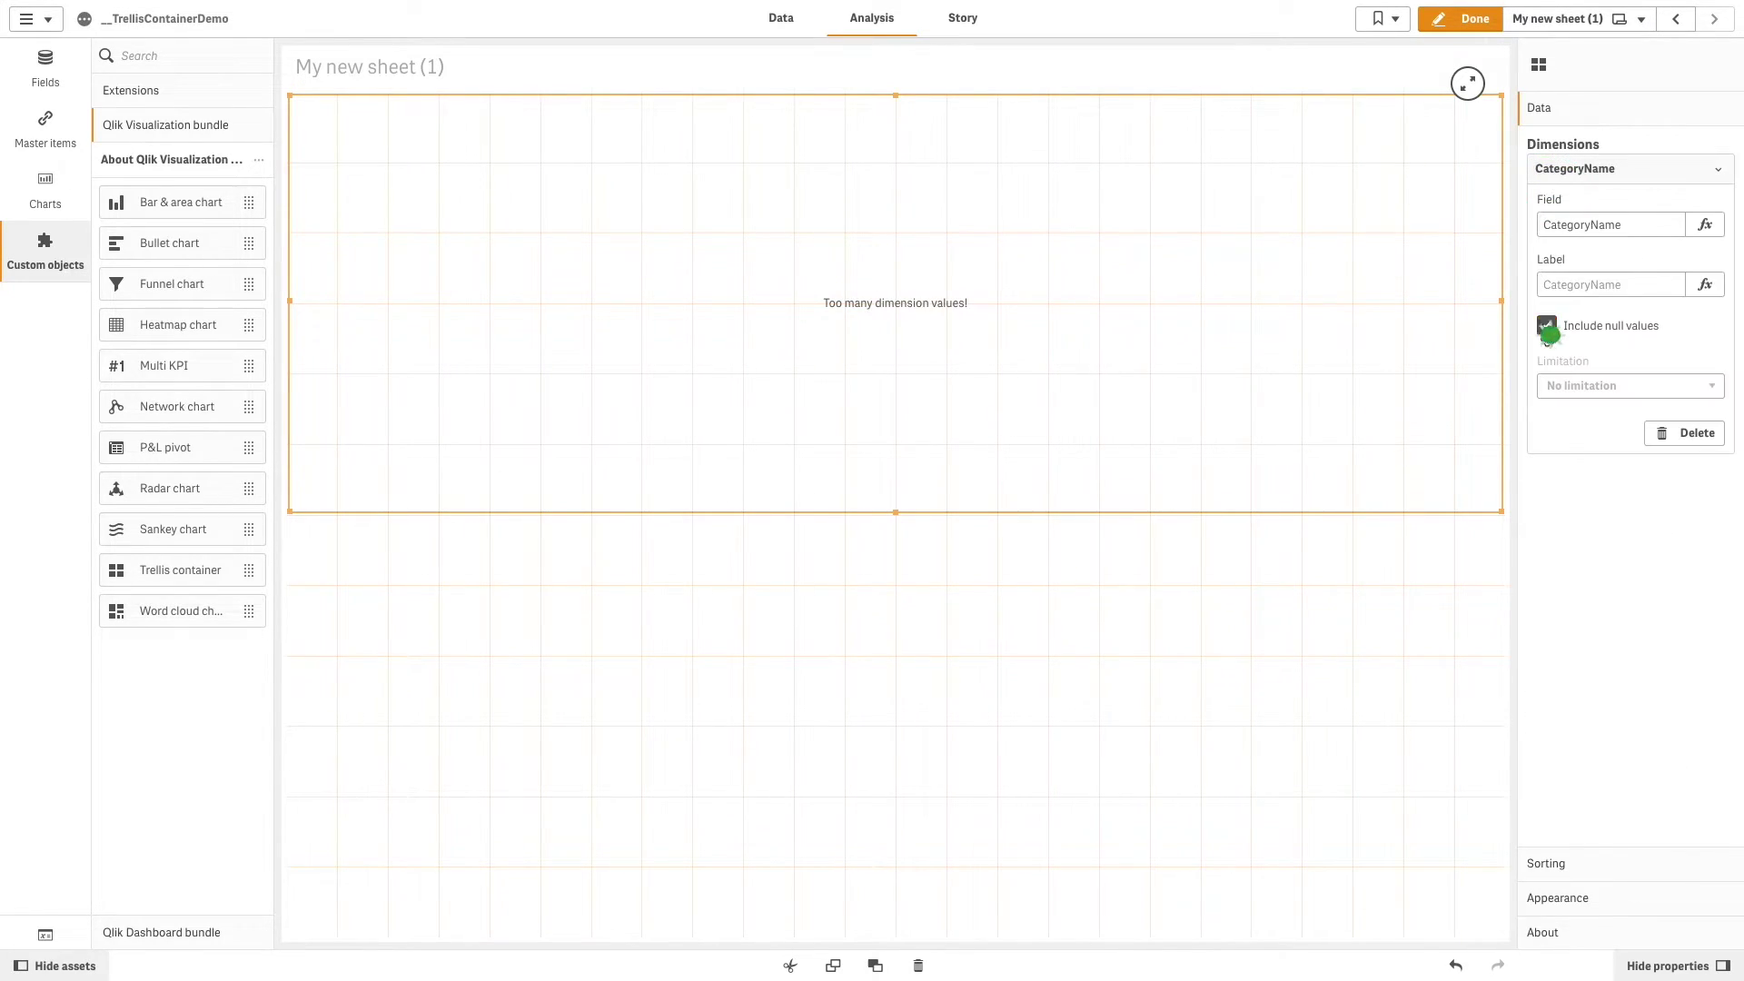
left_click(1581, 896)
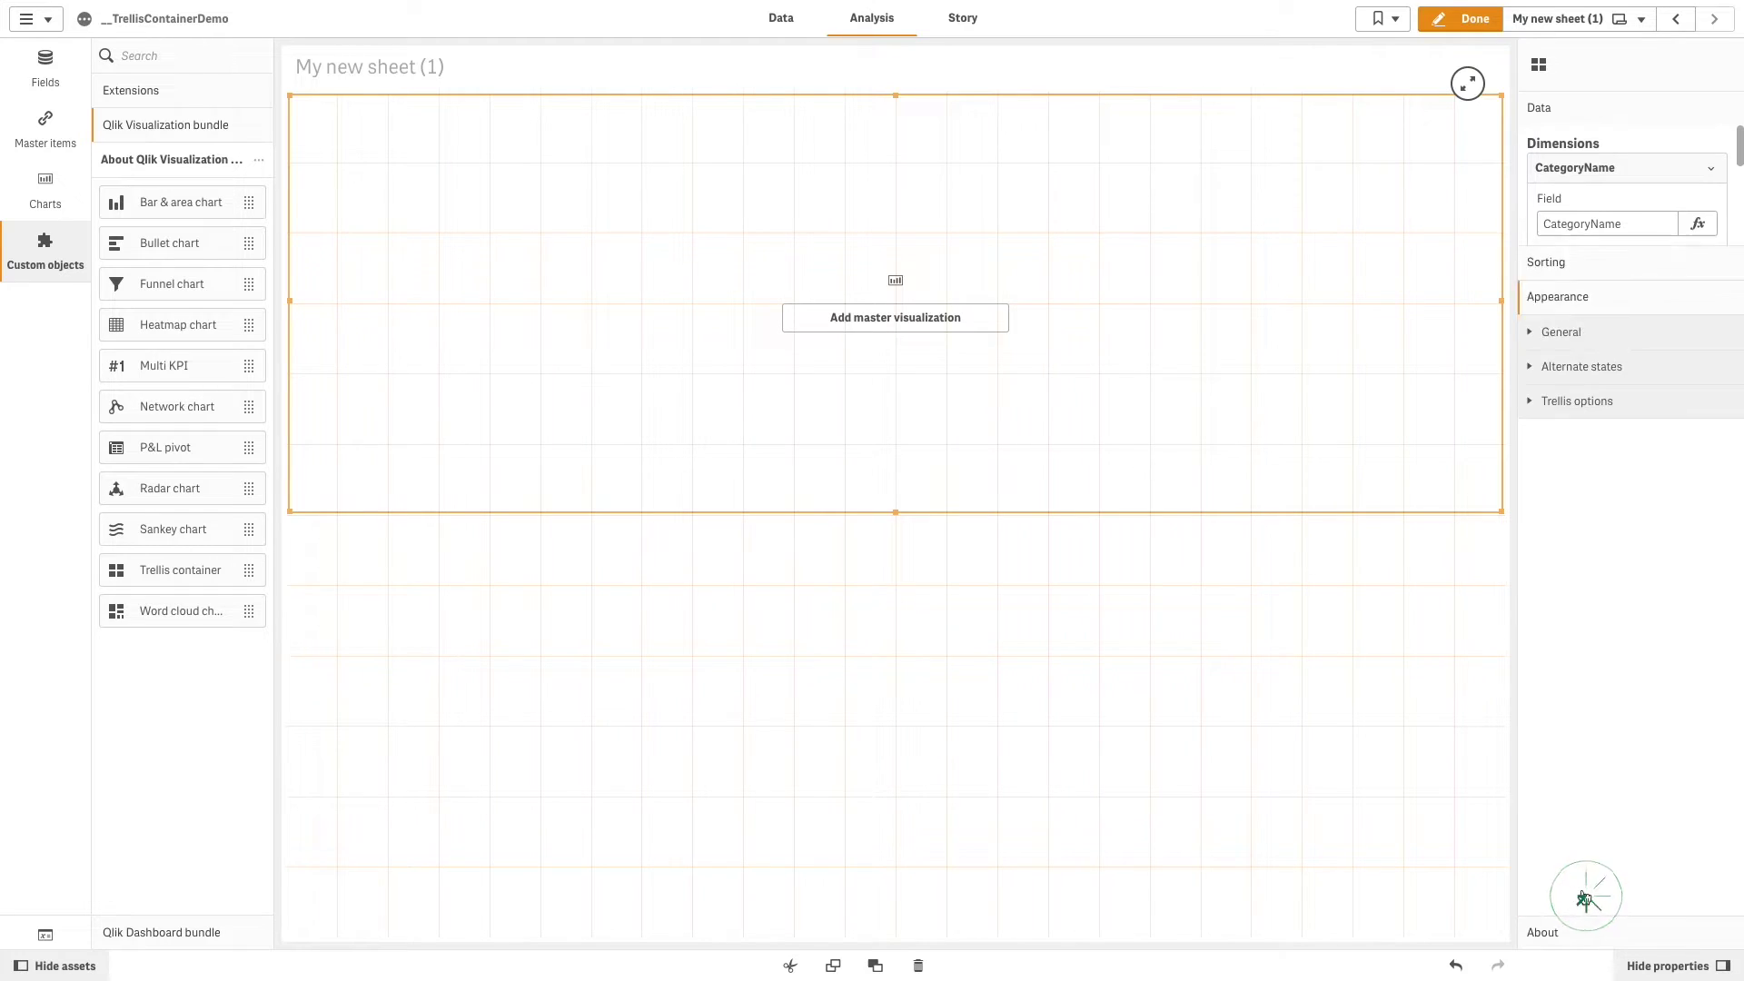
left_click(1568, 281)
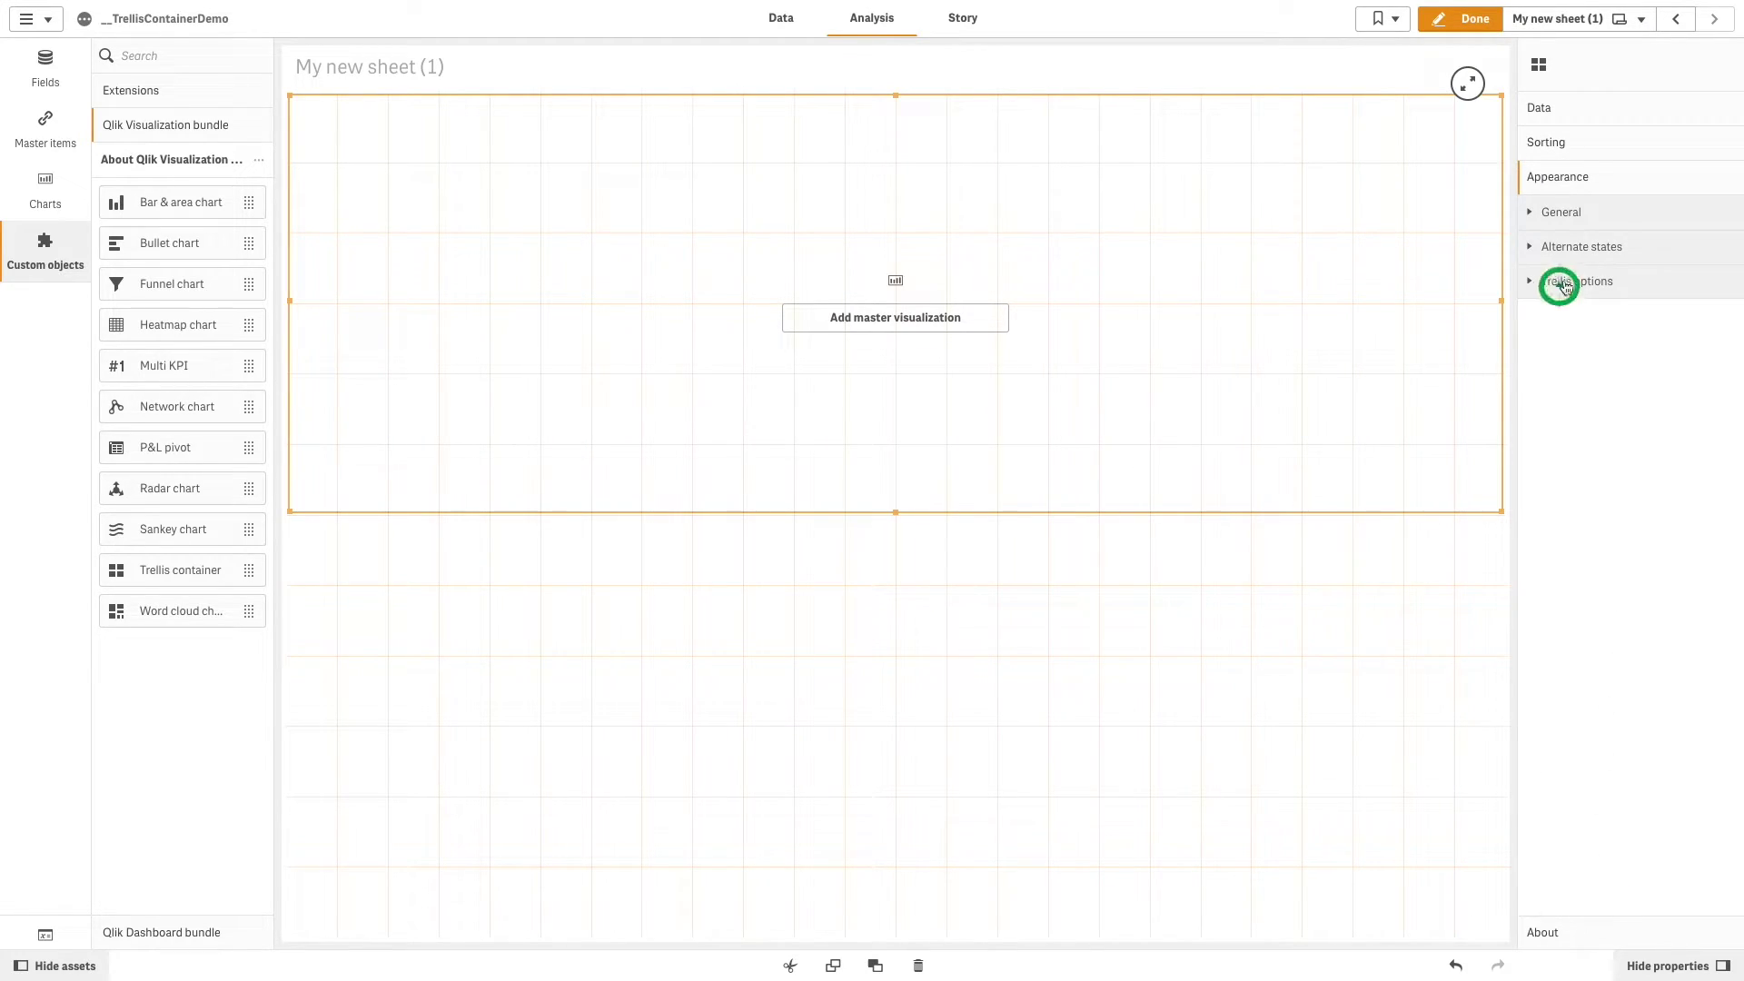
left_click(1574, 337)
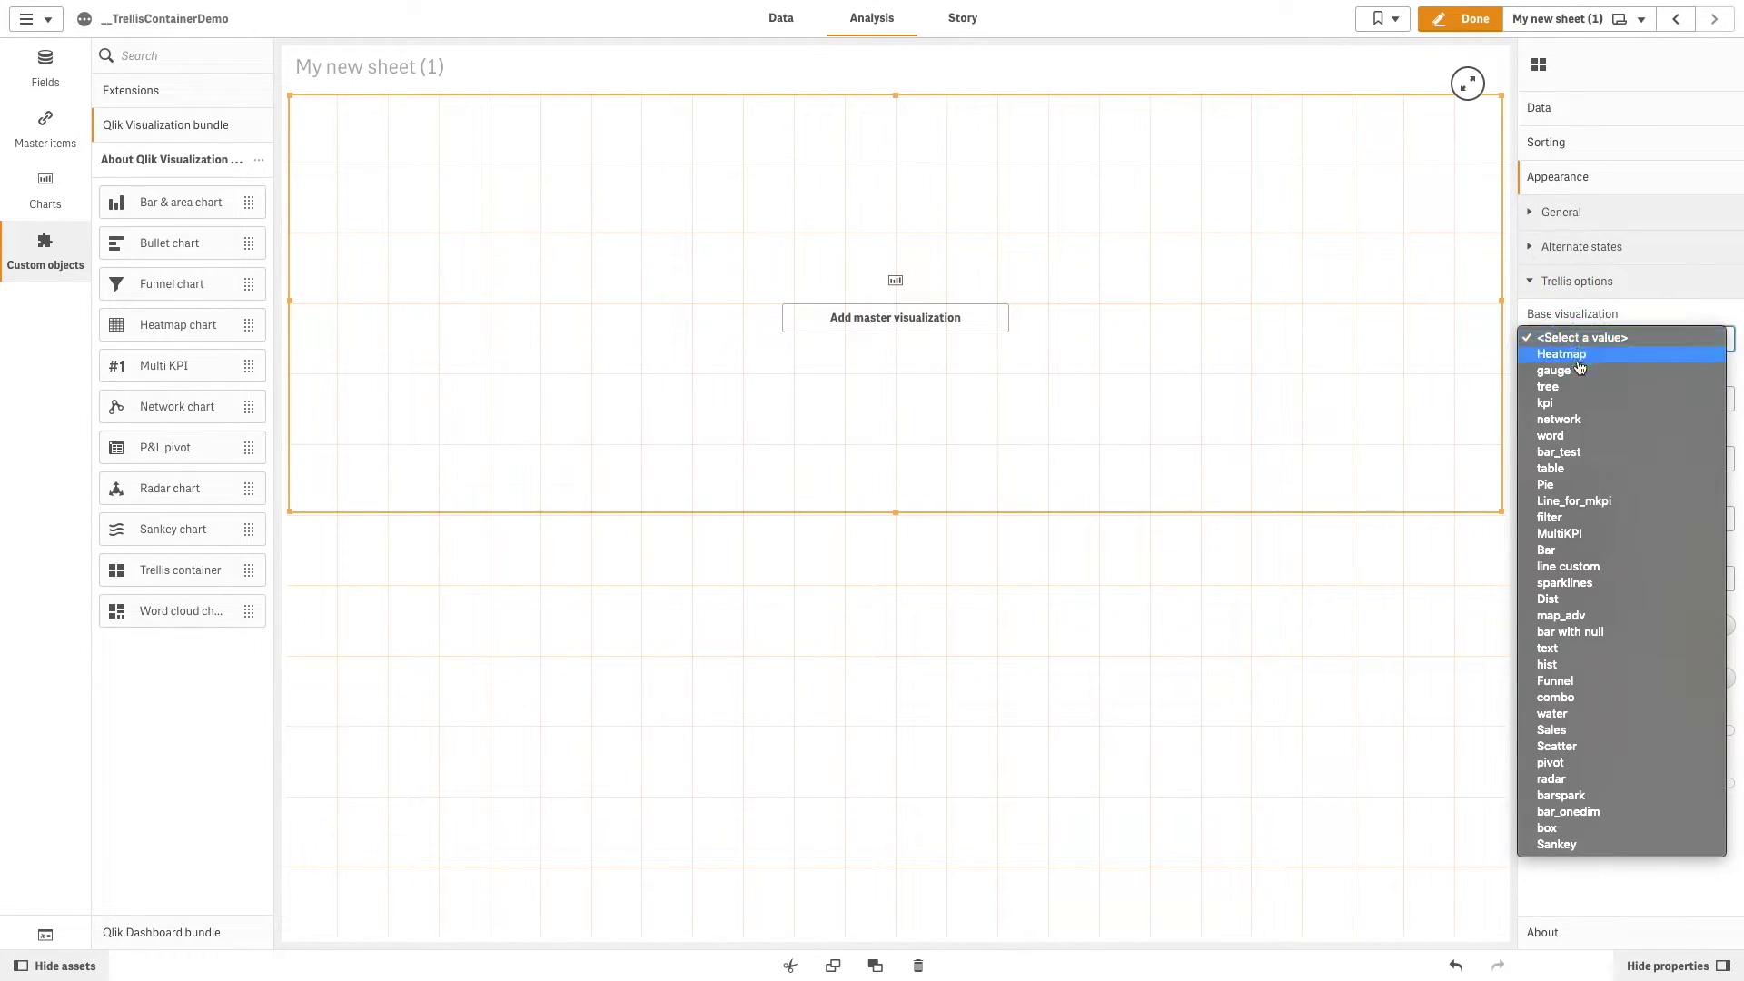
left_click(1588, 708)
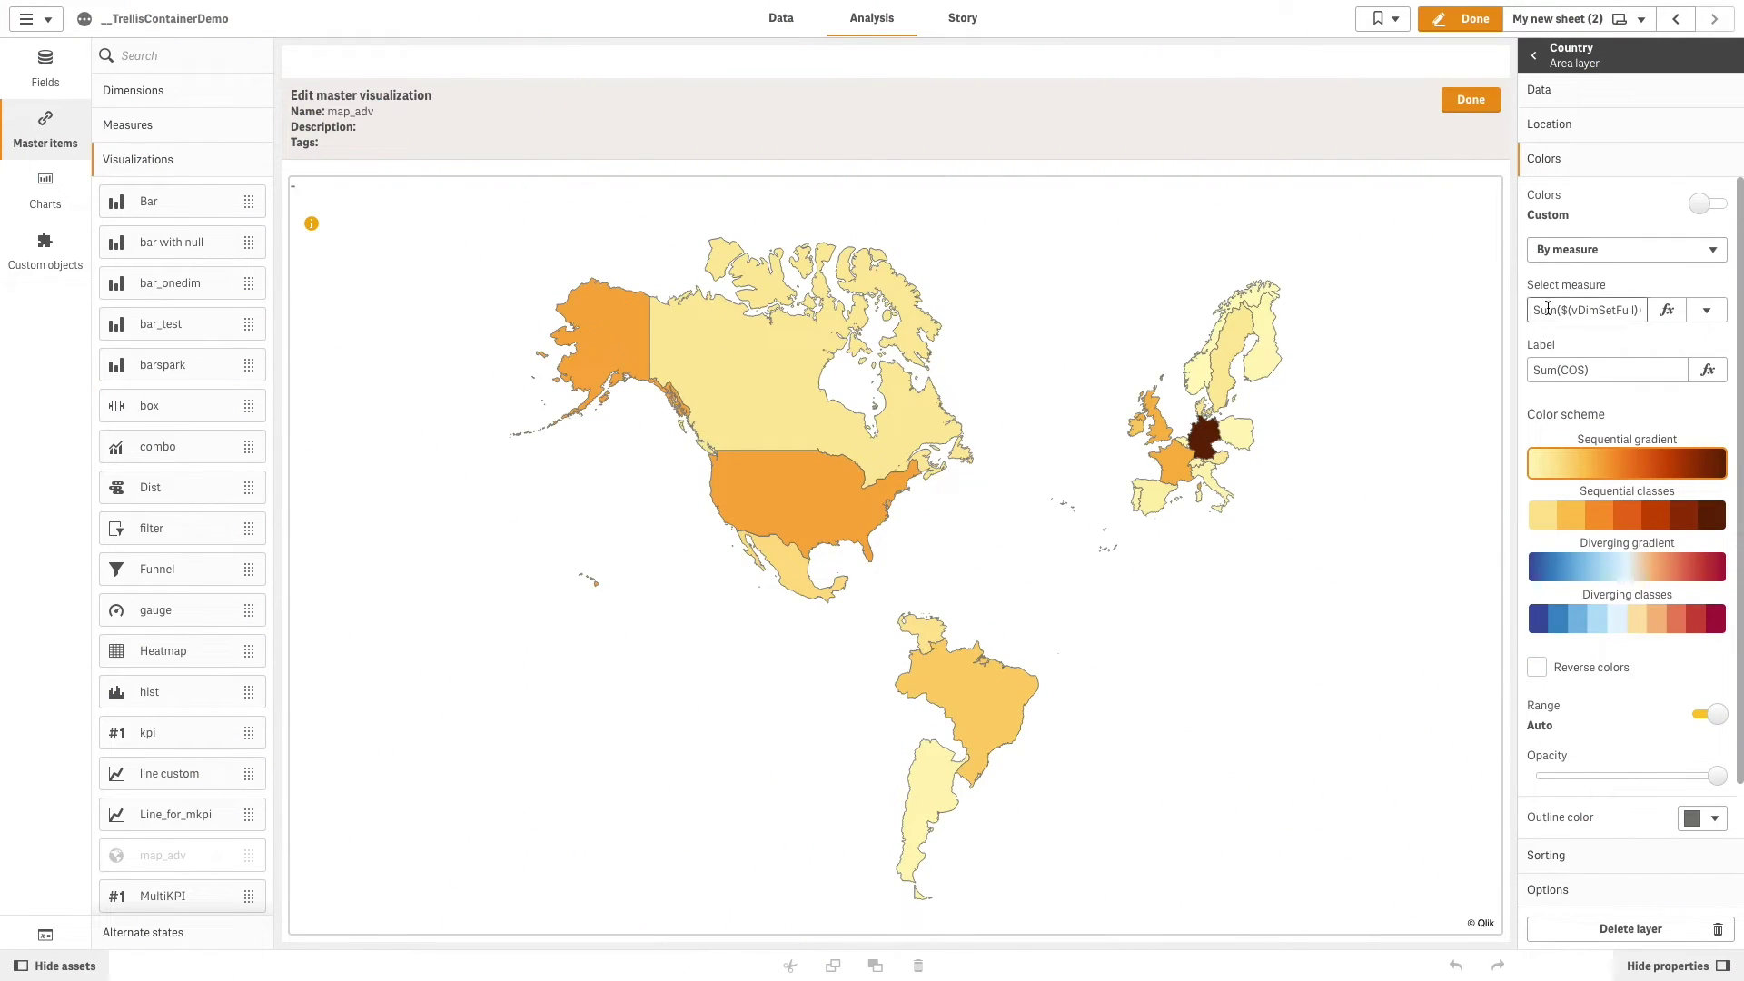
Review map_adv's colour measure Sum($(vDimSetFull) COS), then add a trellis container to the sheet's top-left.
left_click_drag(1529, 311, 1643, 311)
left_click(1665, 313)
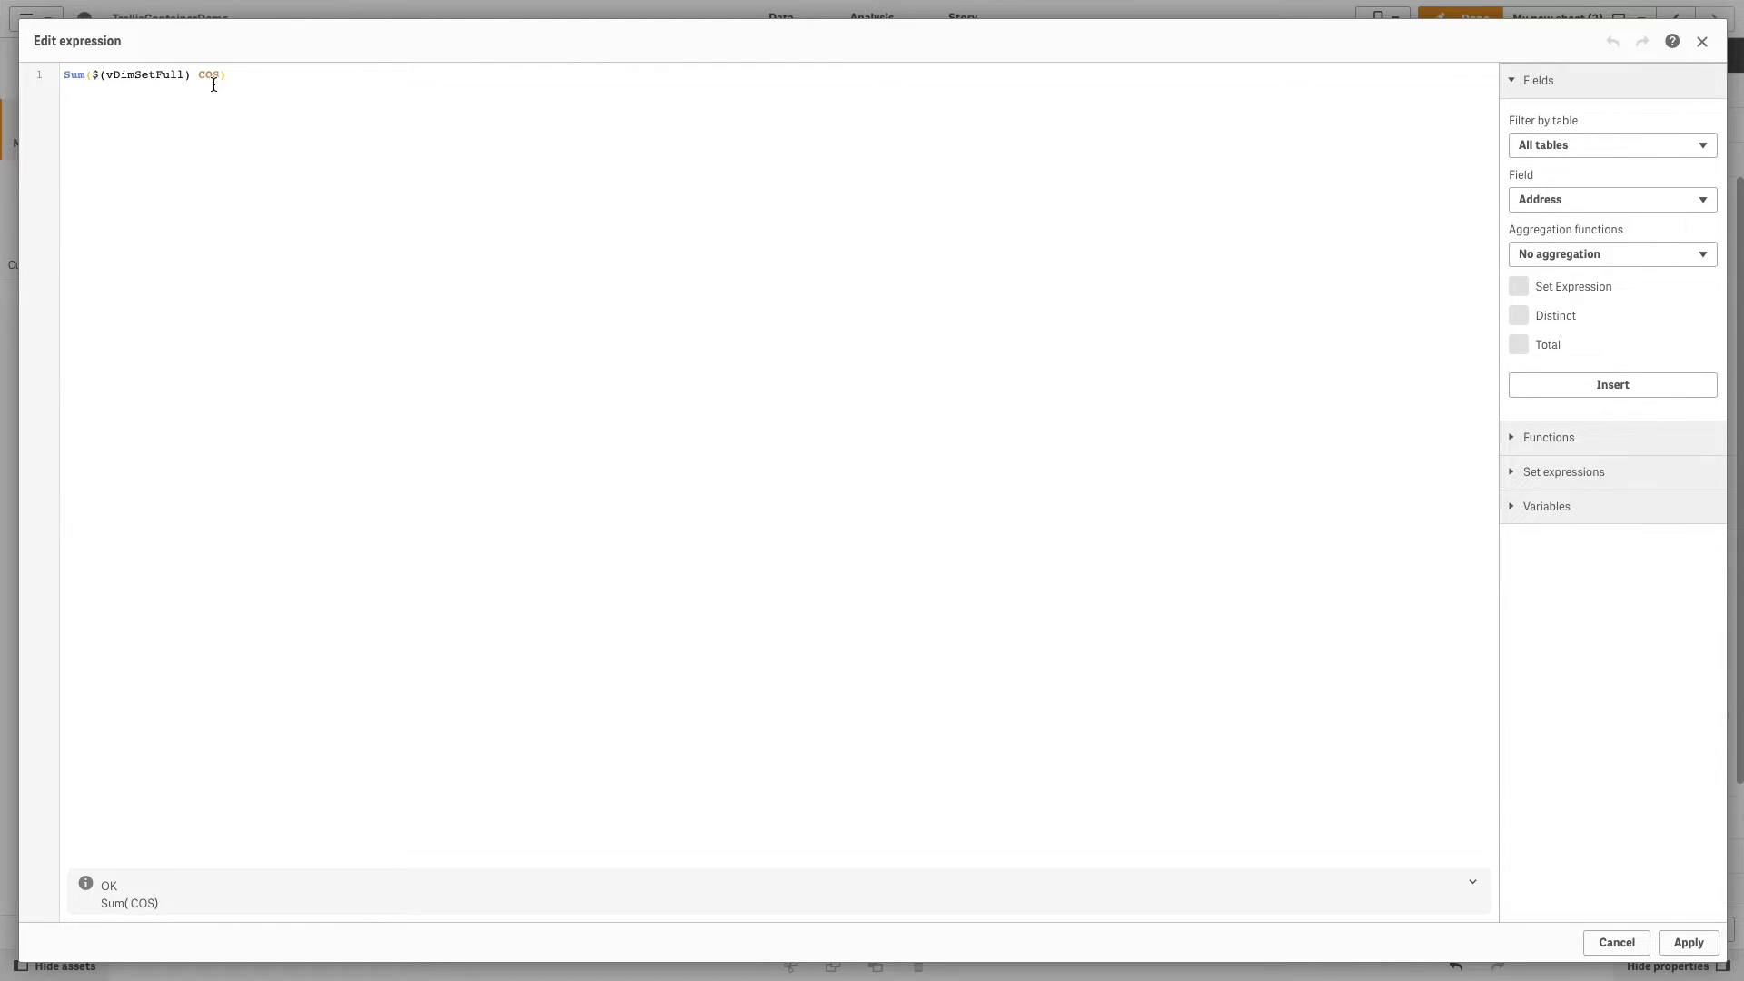
left_click(1702, 42)
left_click_drag(180, 569, 624, 460)
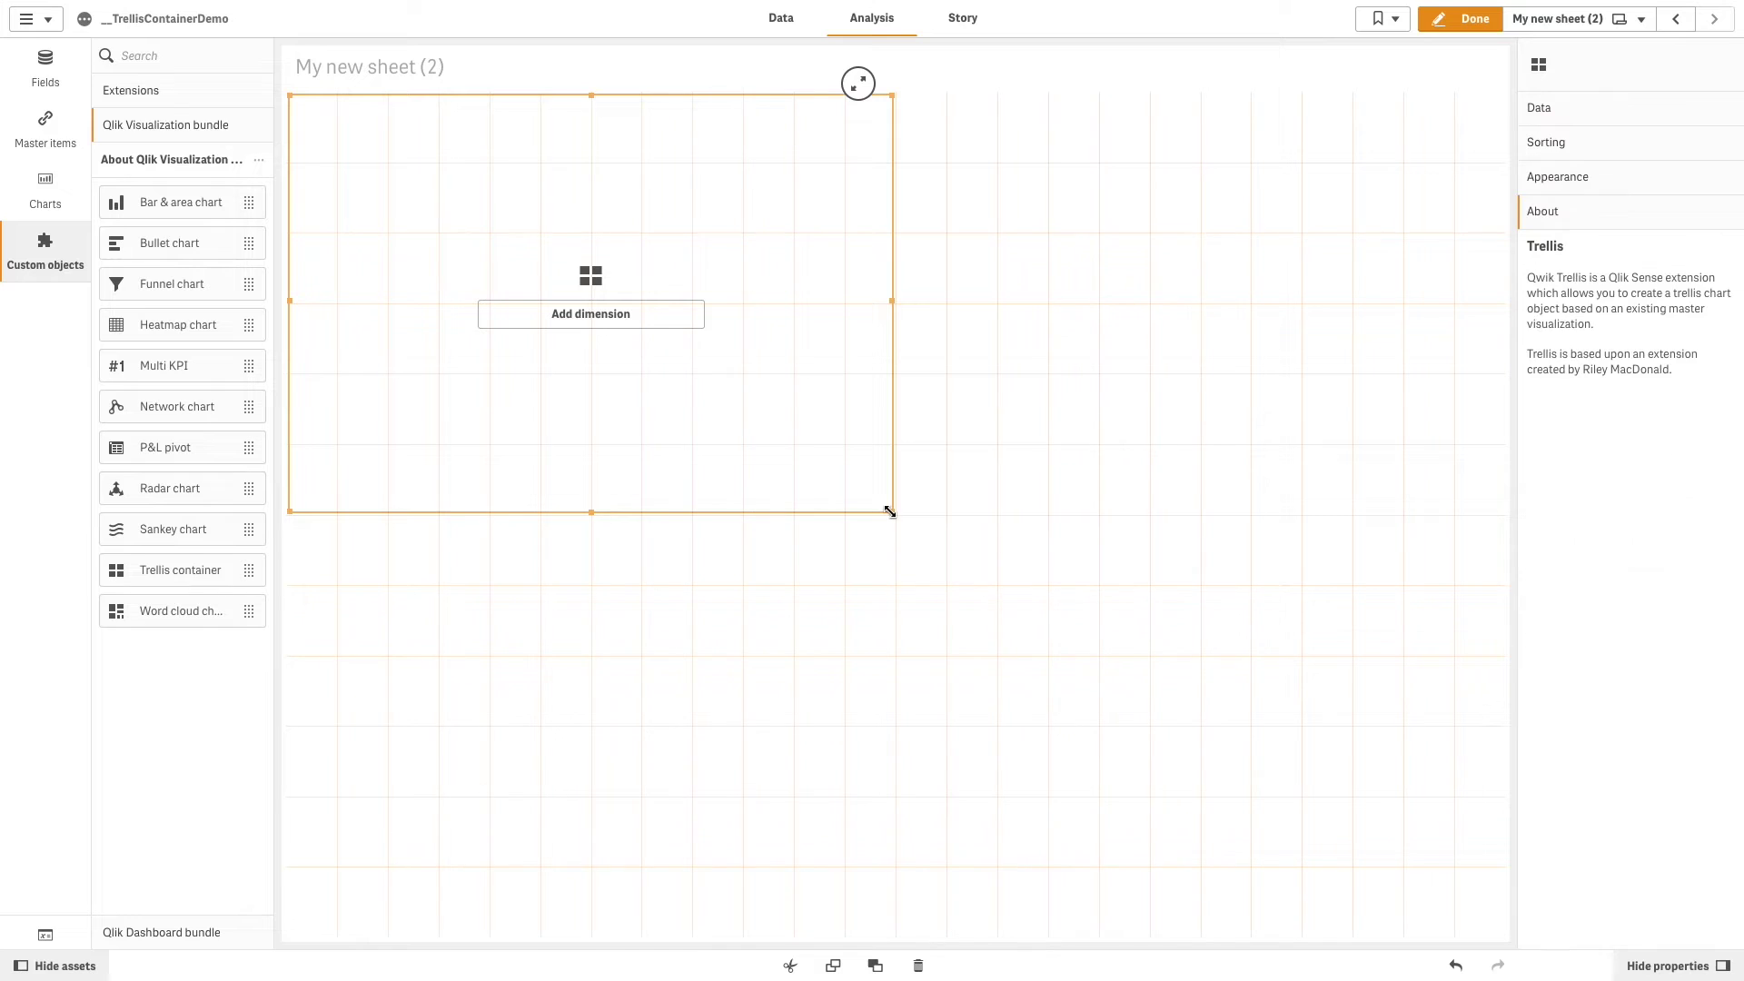
Enlarge the trellis container across the sheet and split it by CategoryName.
left_click_drag(891, 512, 1484, 686)
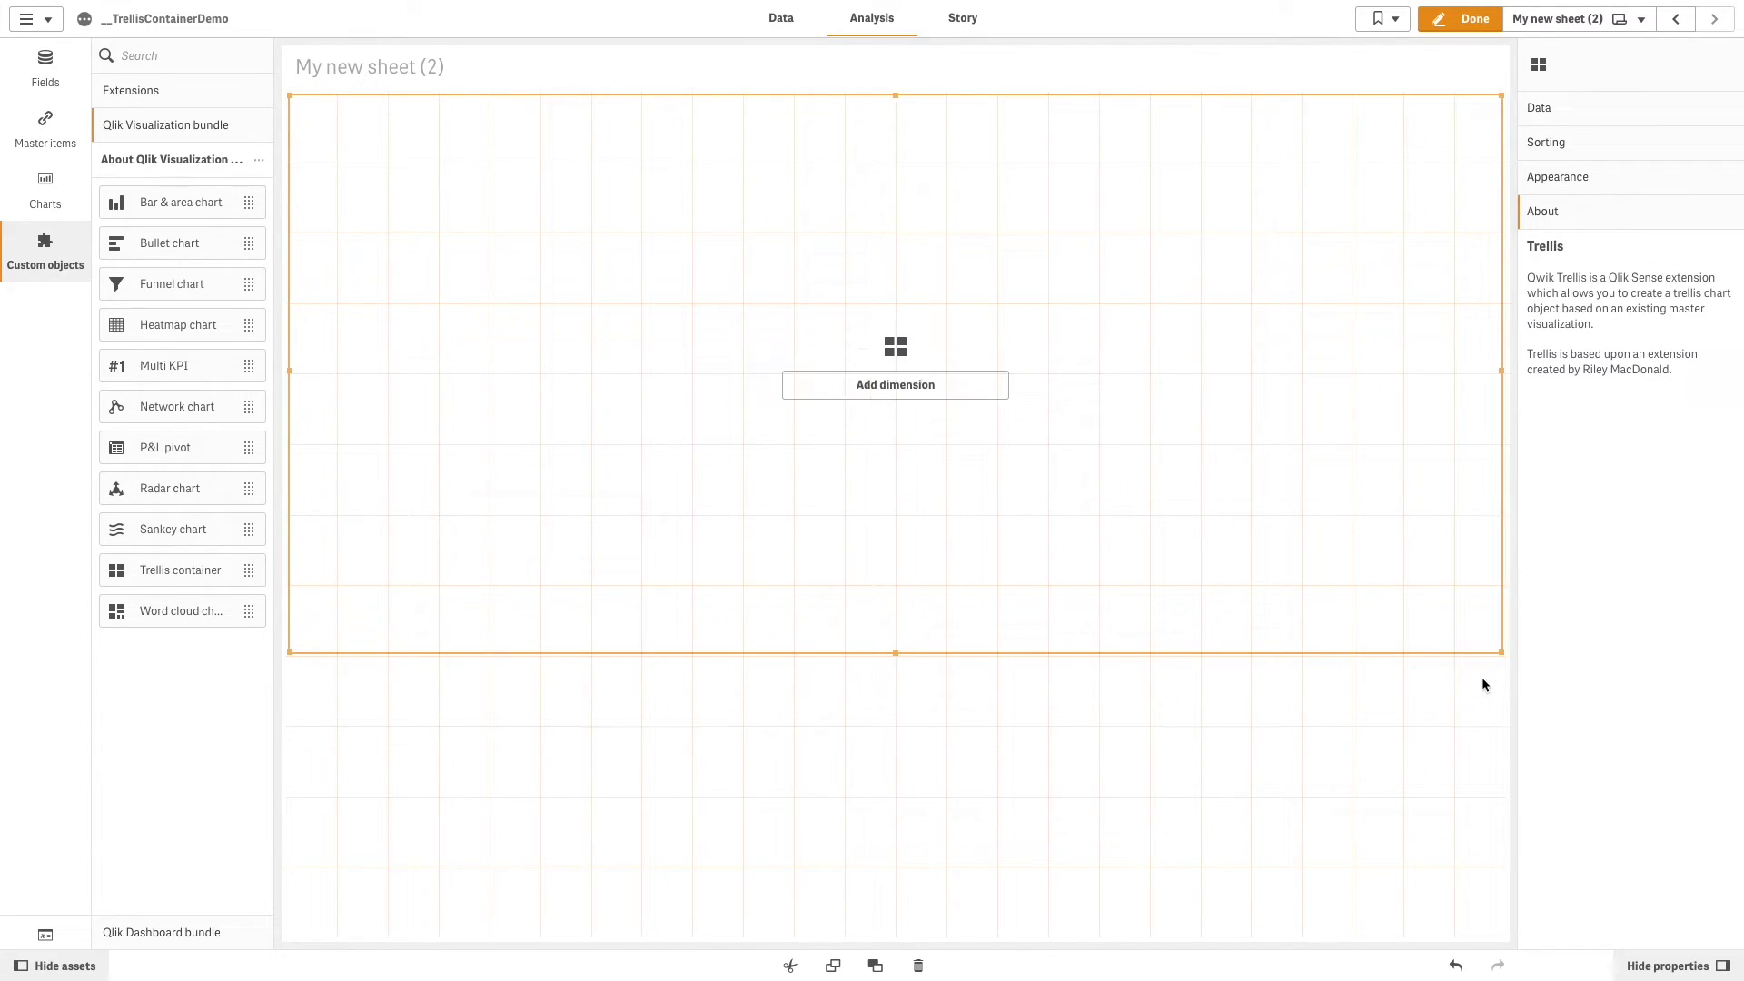
mouse_move(1301, 584)
left_click(911, 389)
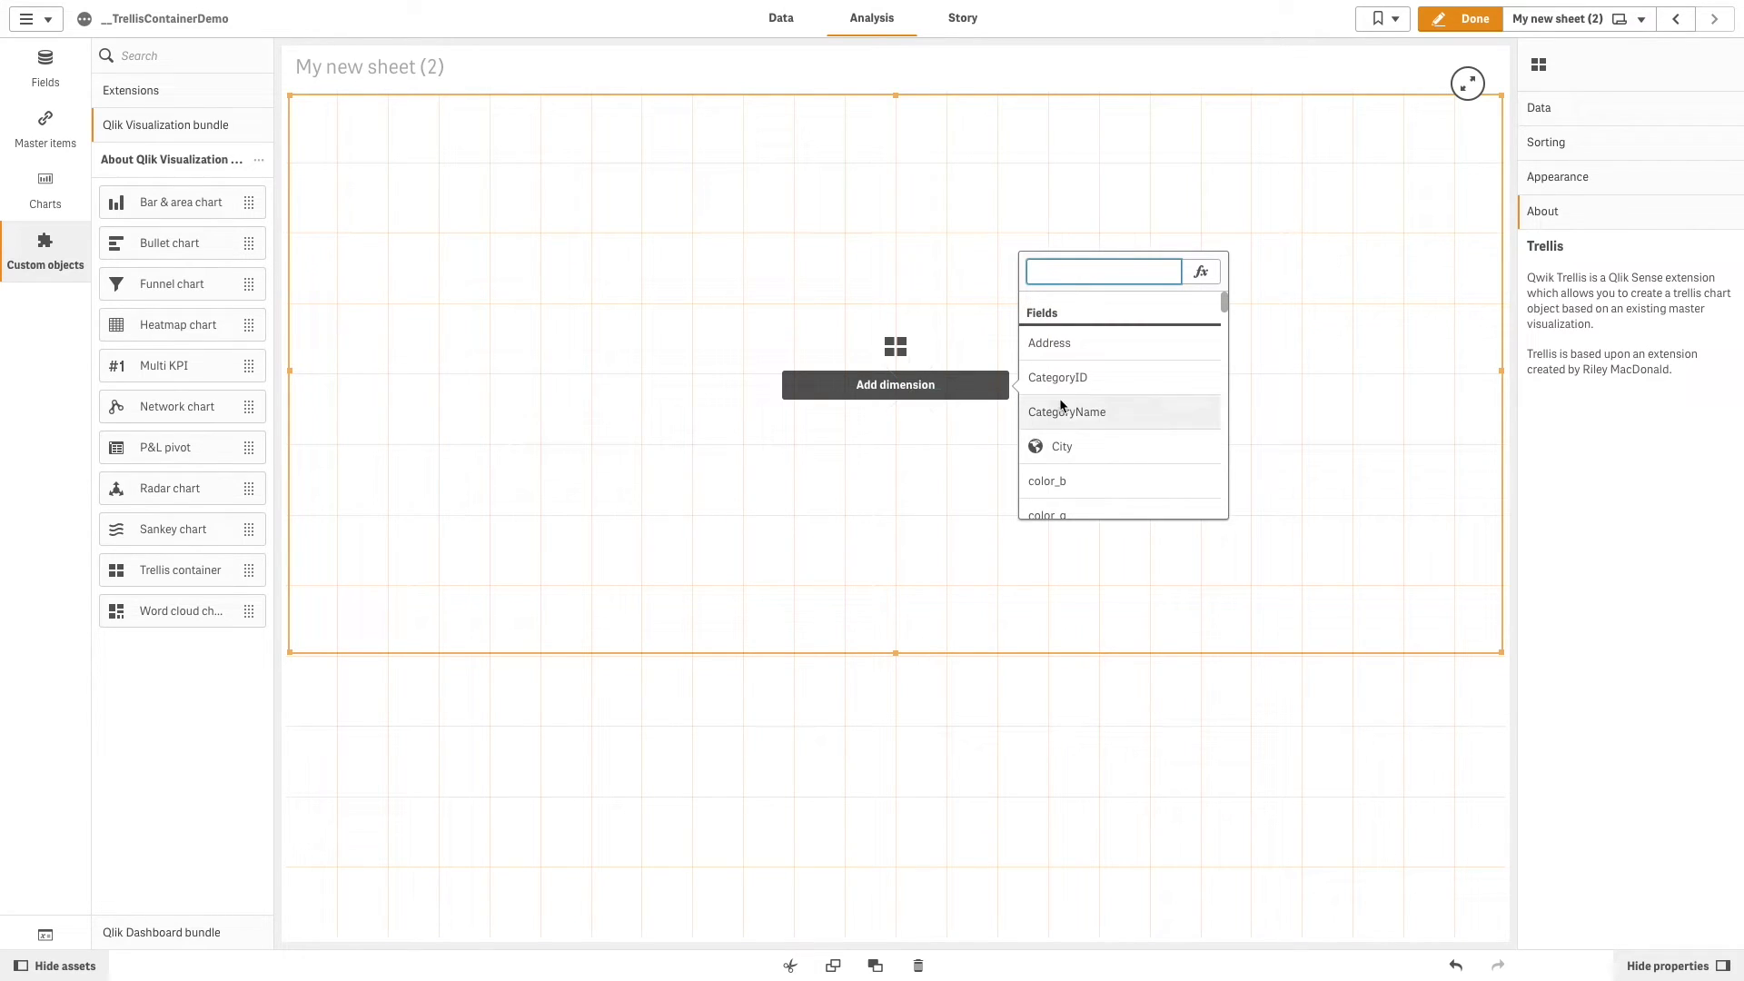
left_click(1075, 411)
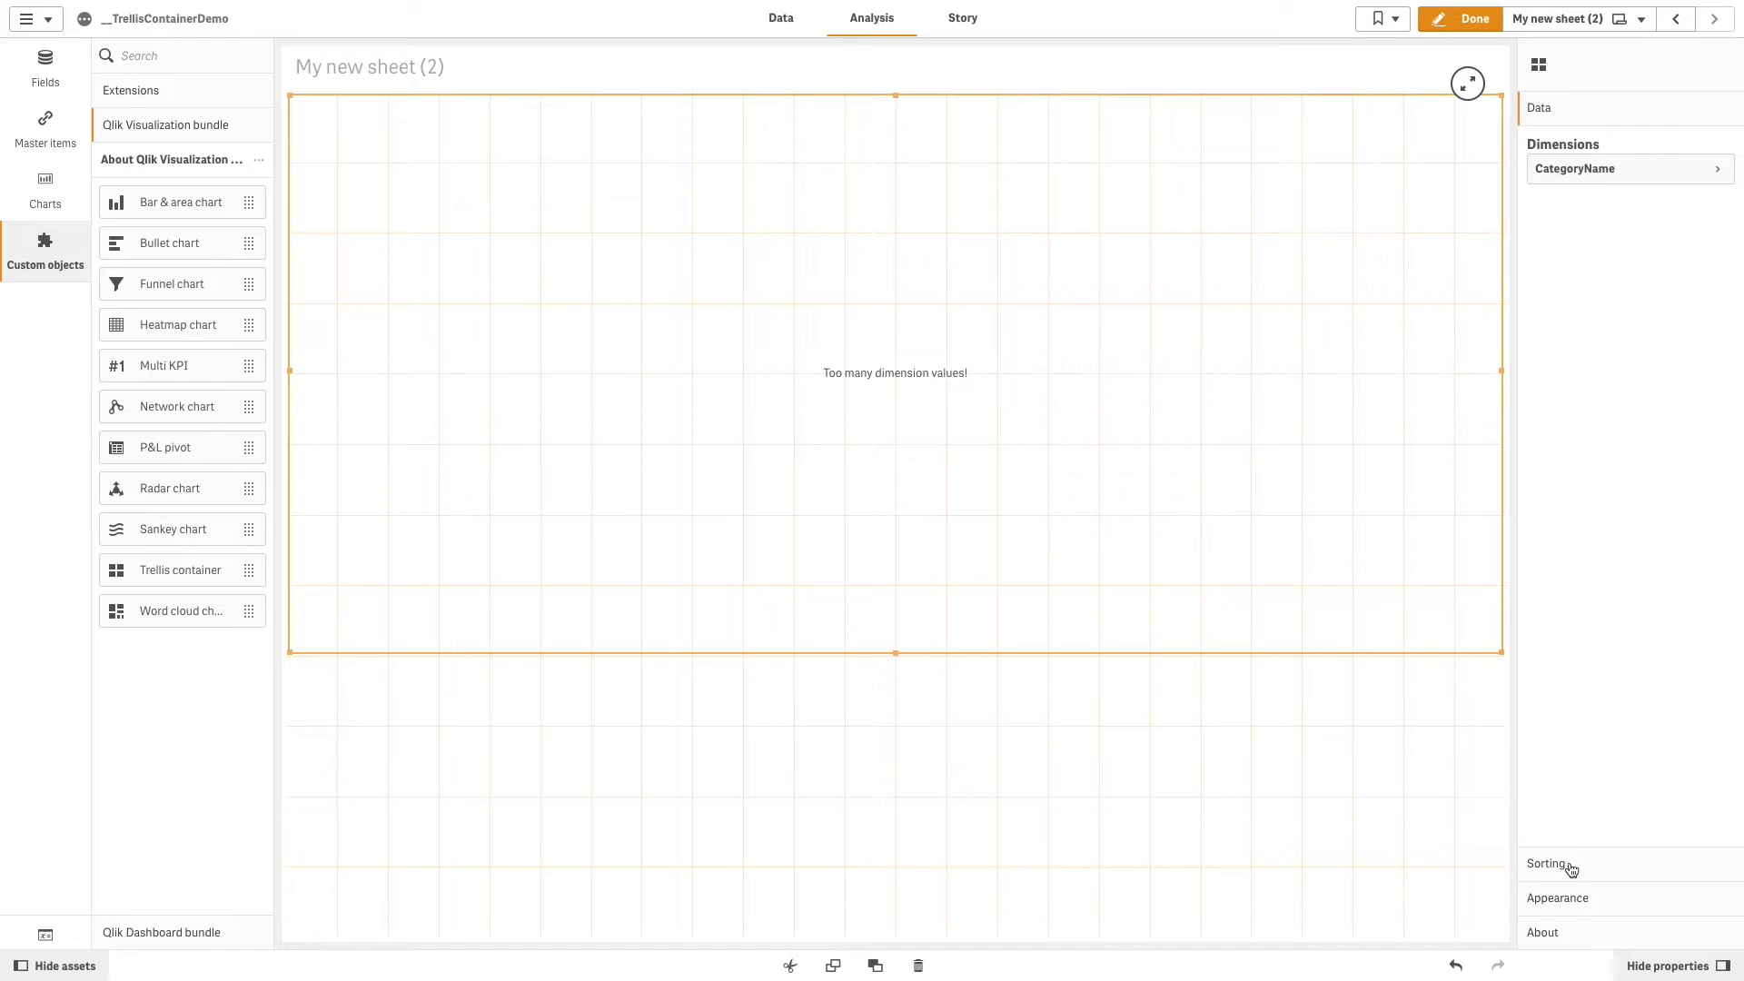
Set the trellis base visualization to map_adv and exclude null CategoryName values.
left_click(1569, 900)
left_click(1610, 337)
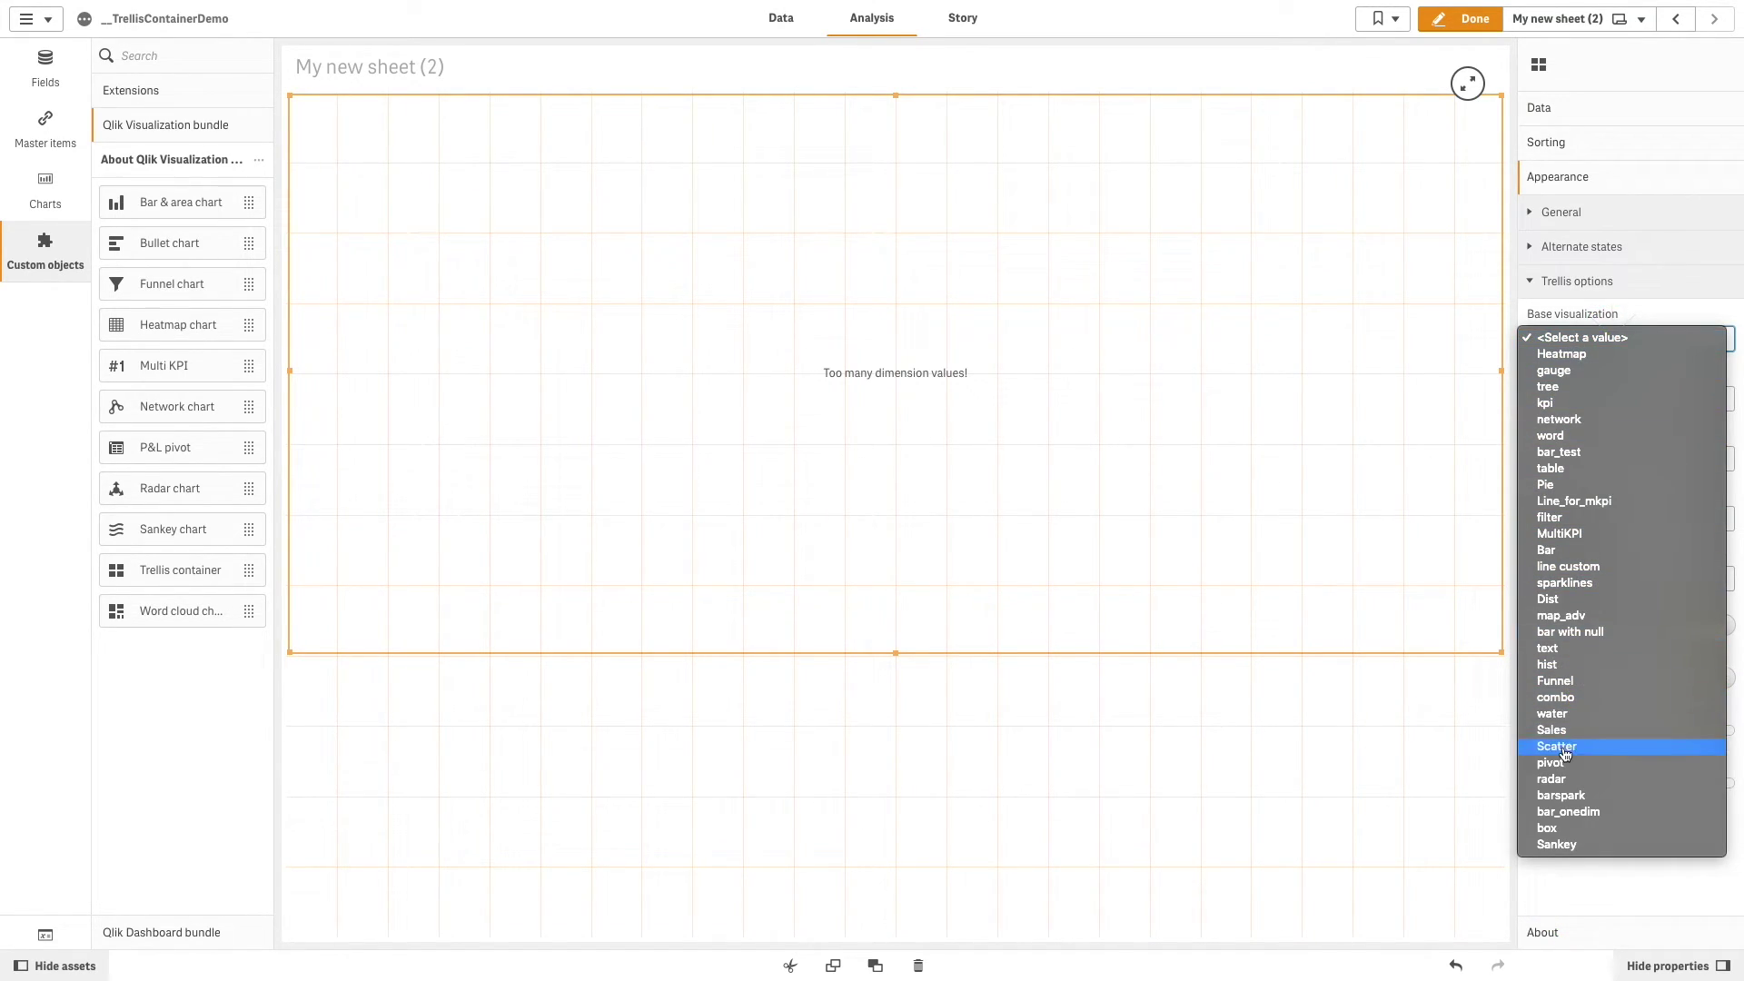
left_click(1578, 616)
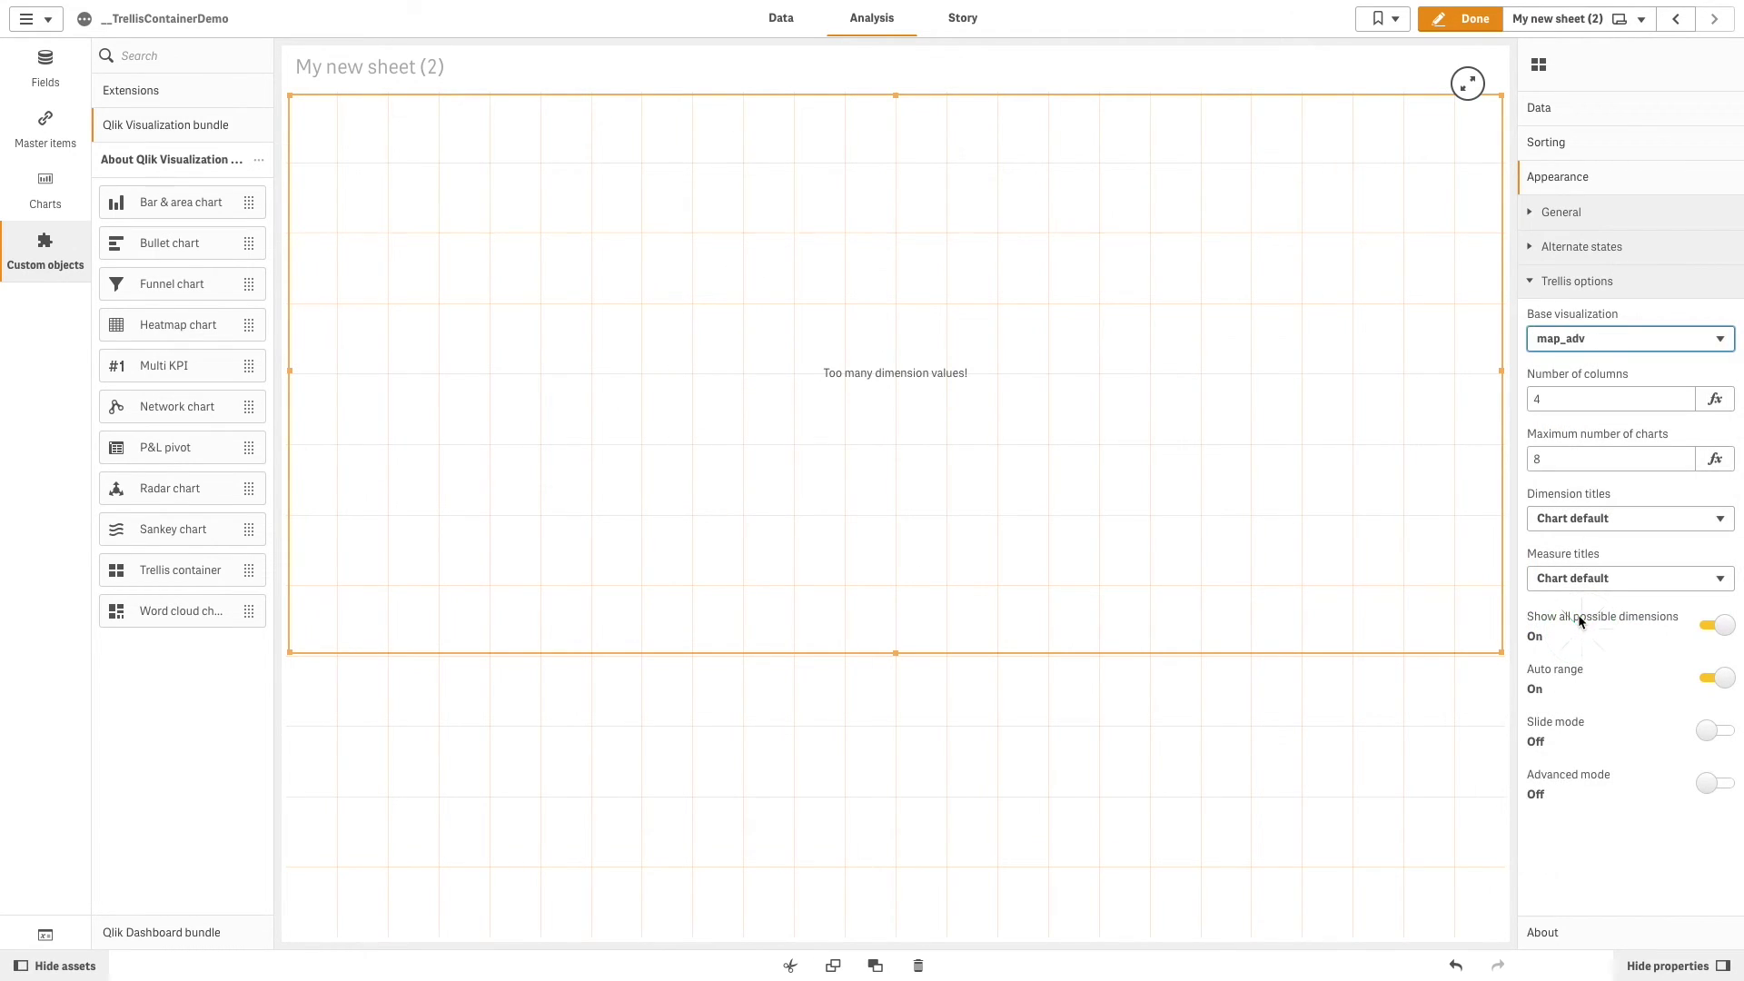
left_click(1566, 121)
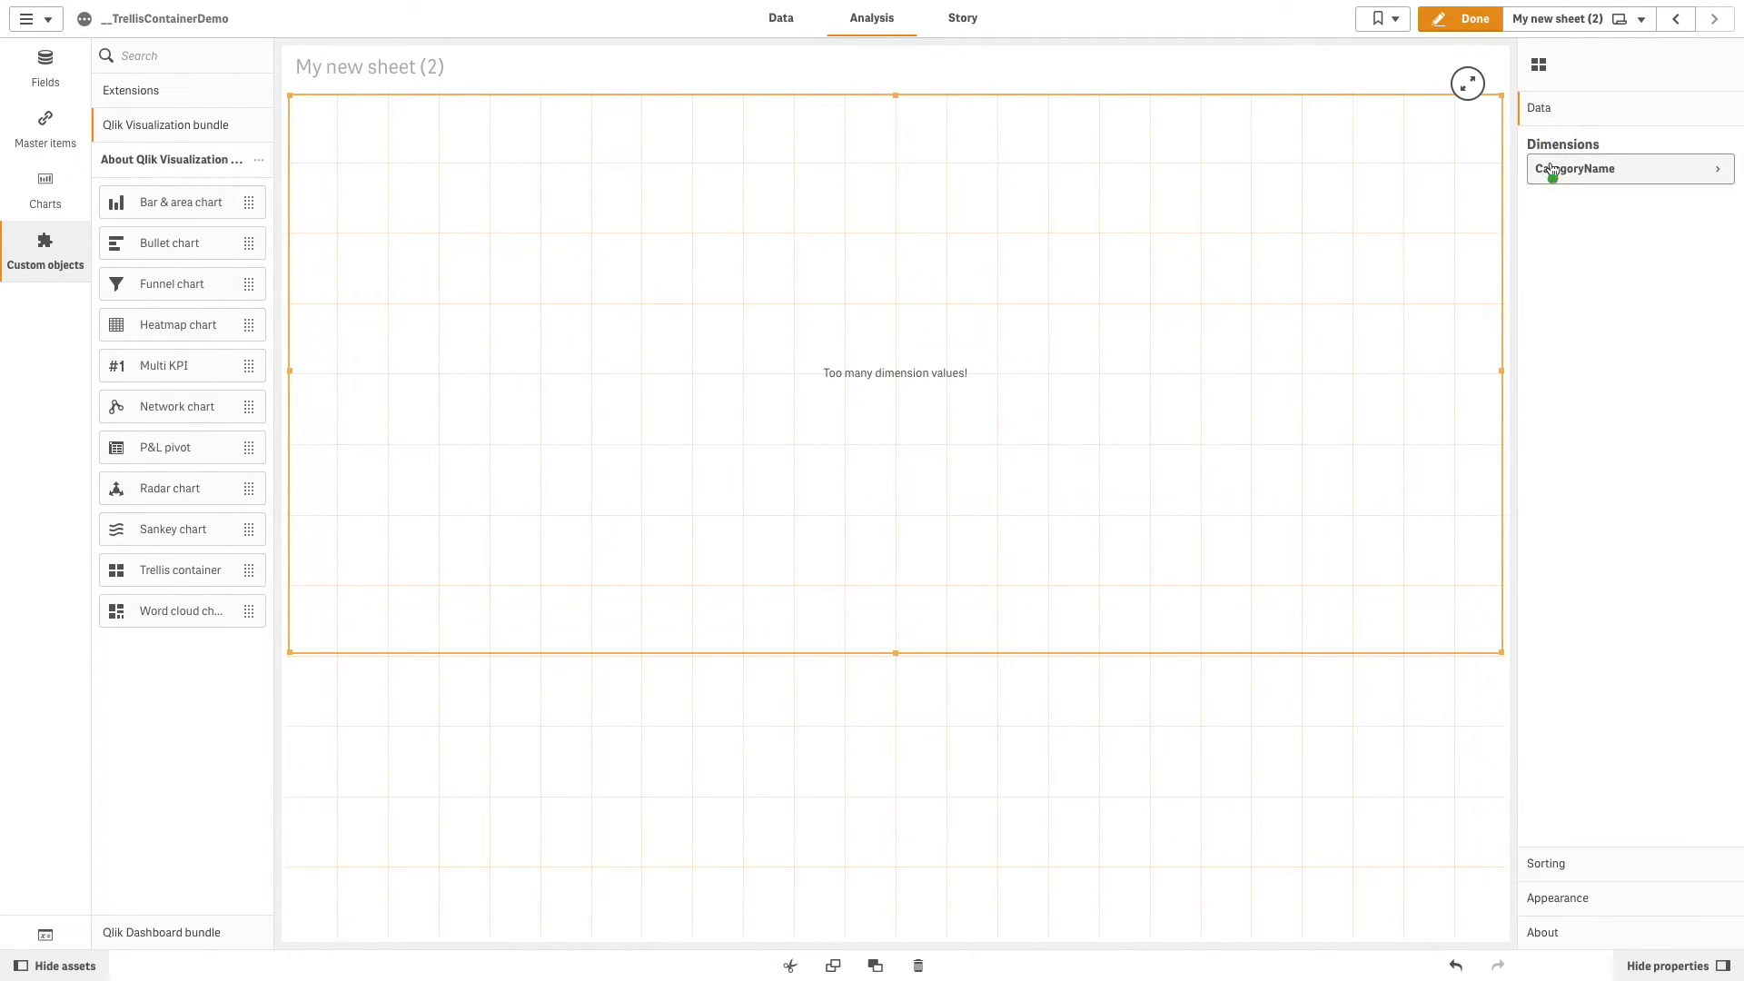
left_click(1554, 169)
left_click(1549, 328)
left_click(1593, 181)
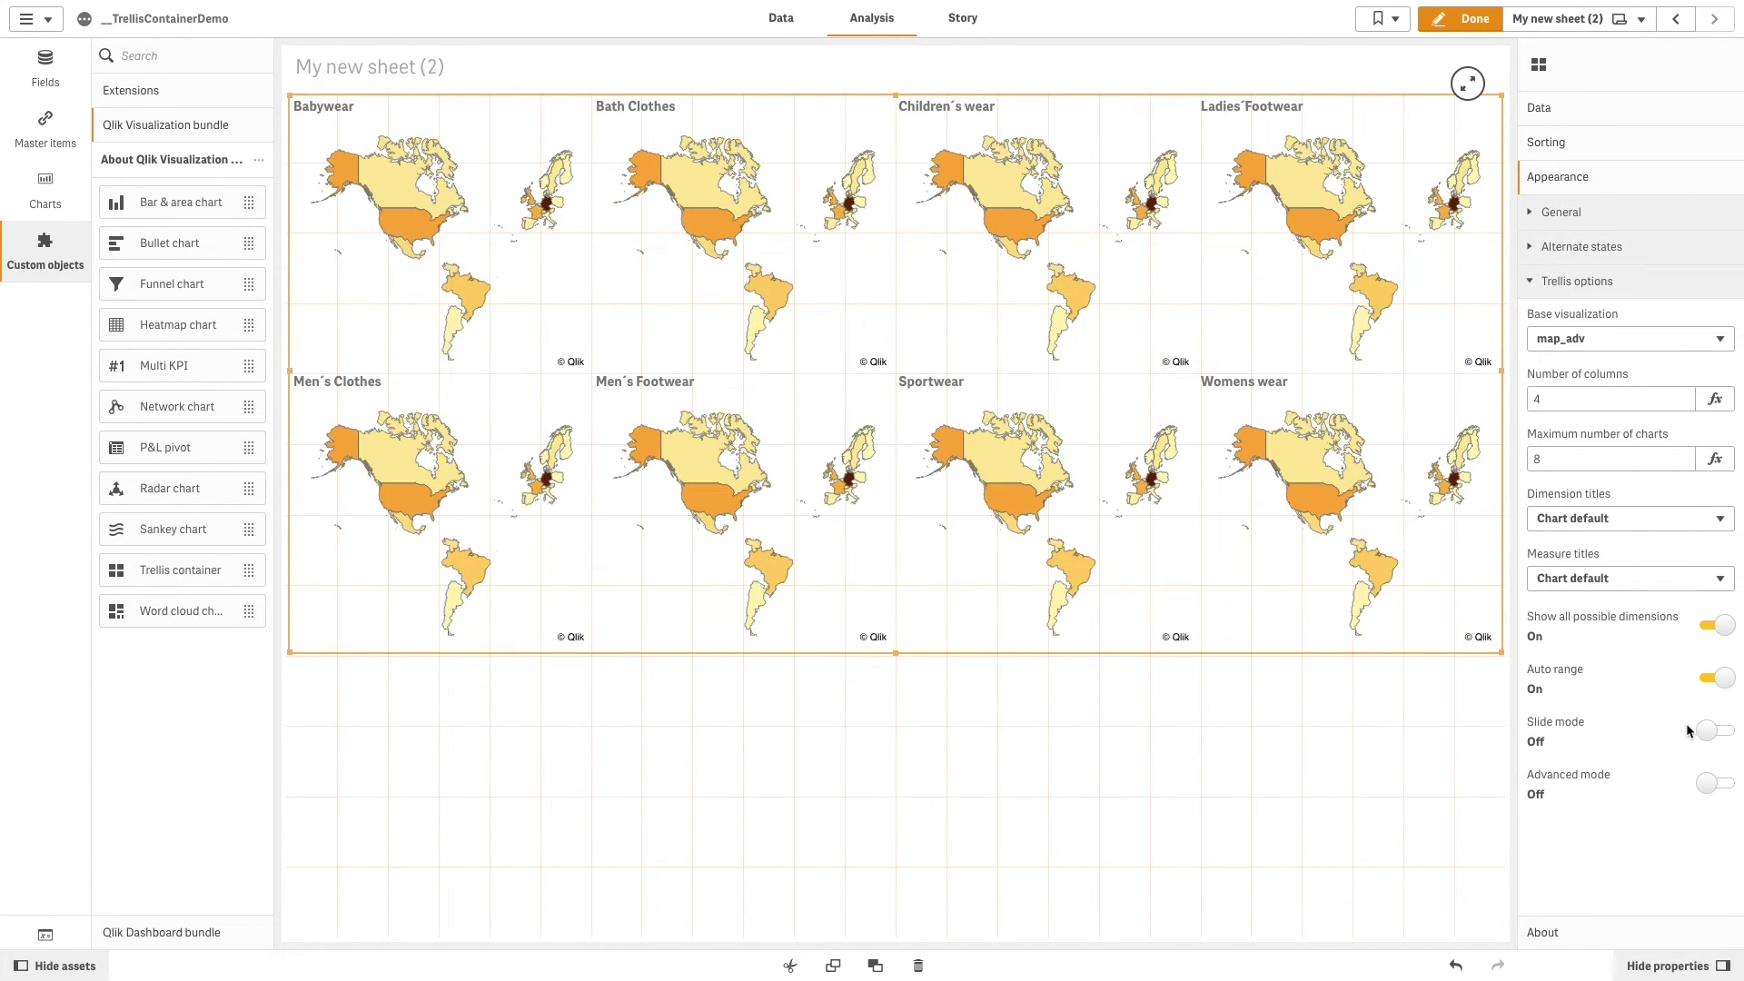
Switch the map trellis's Advanced mode toggle on under Trellis options.
left_click(1716, 785)
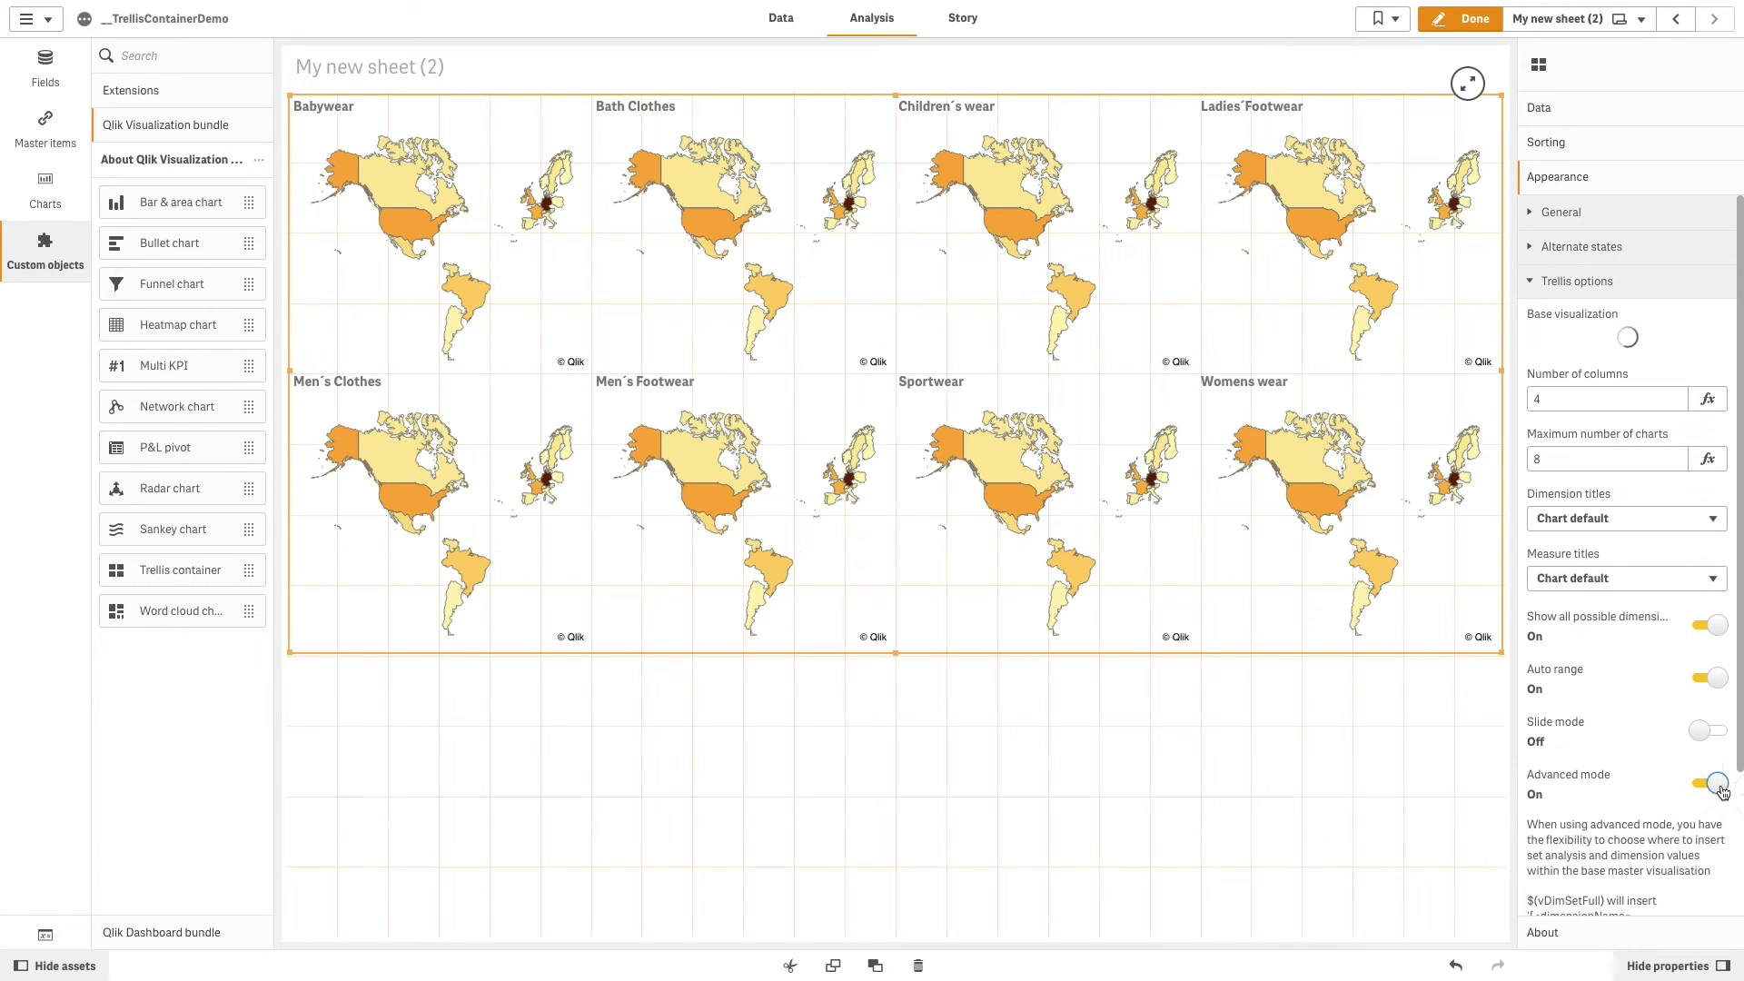
scroll(1639, 862, "down", 2)
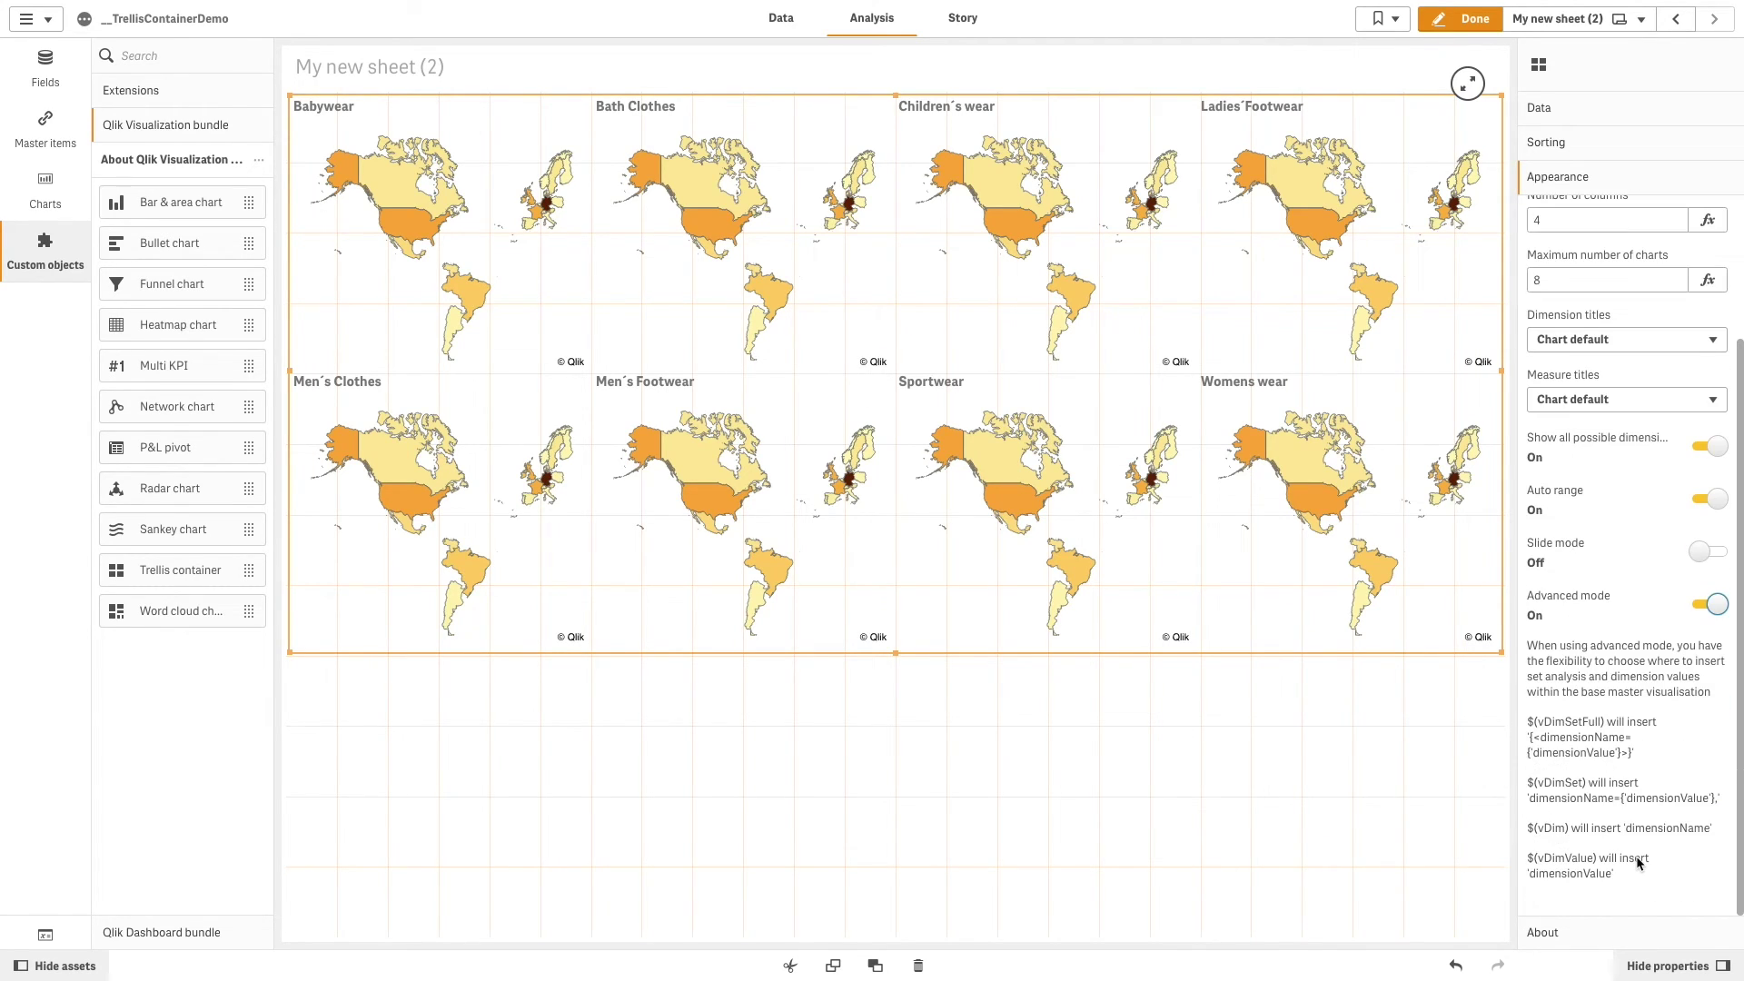